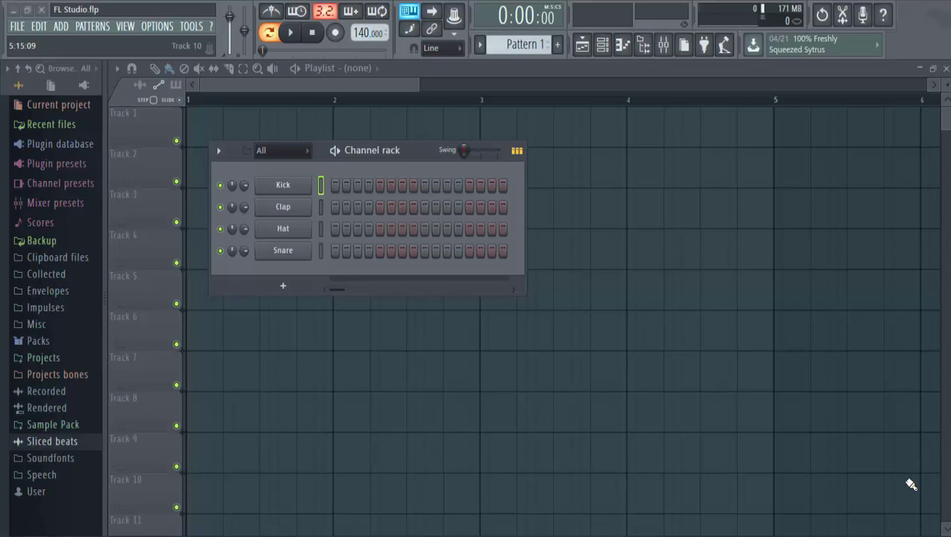
# Step: Set the project tempo to 90 BPM and bring the channel rack back into view
pyautogui.click(397, 84)
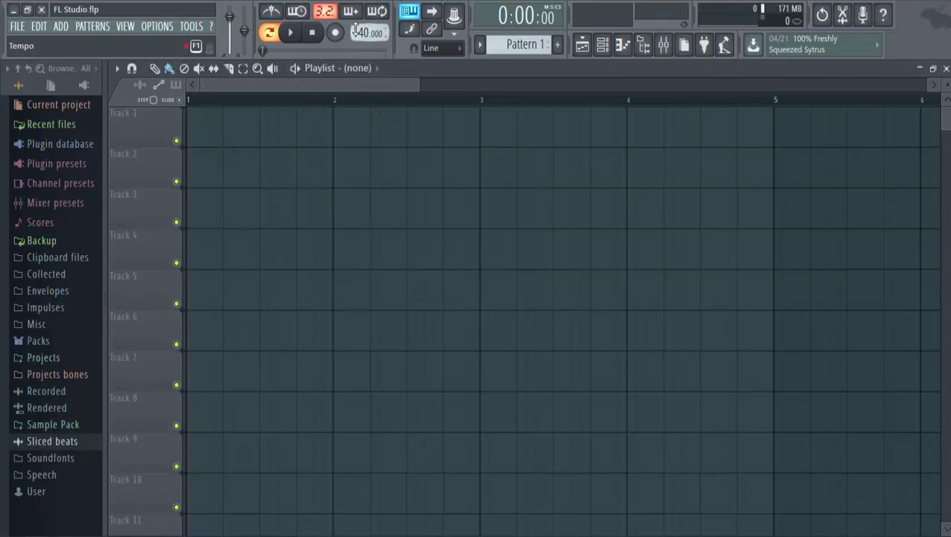
pyautogui.scroll(10, 361, 33)
pyautogui.moveTo(361, 32); pyautogui.dragTo(361, 36)
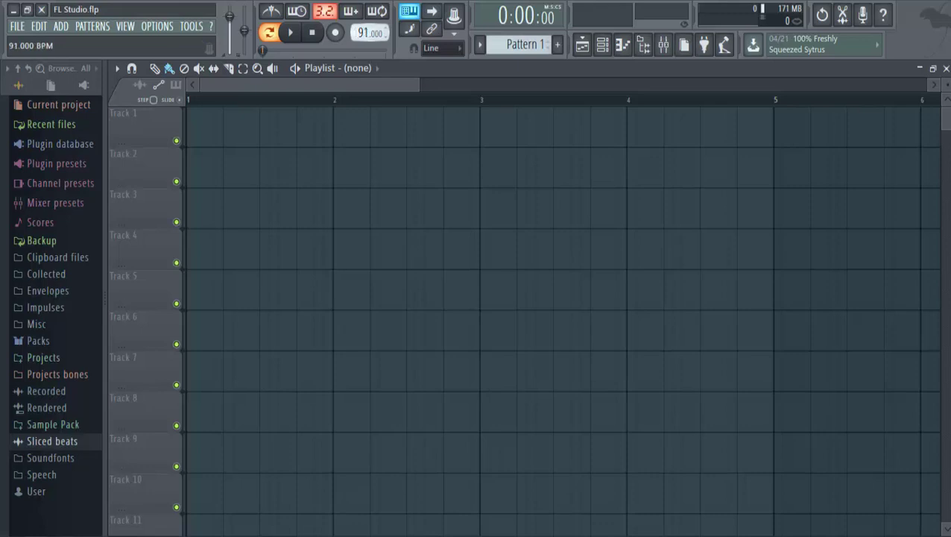
pyautogui.moveTo(361, 32); pyautogui.dragTo(363, 56)
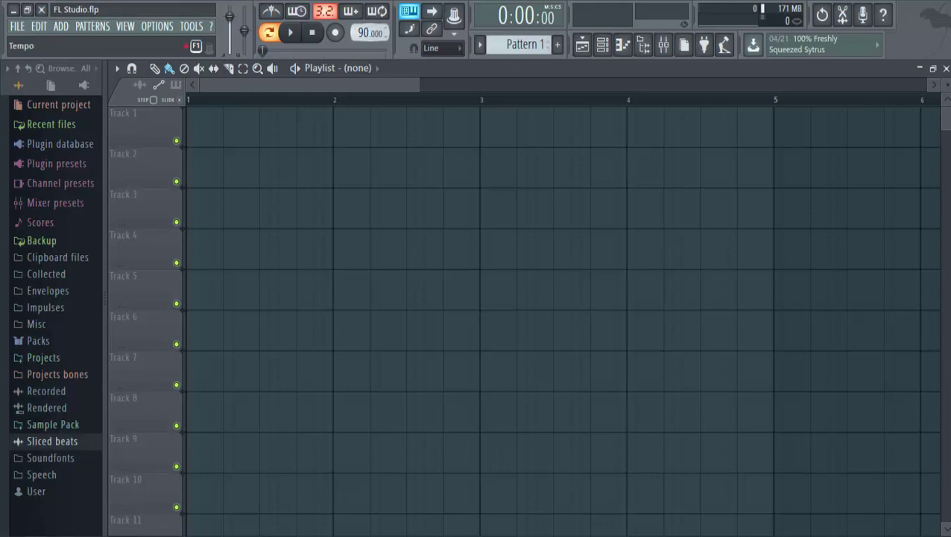
pyautogui.click(614, 45)
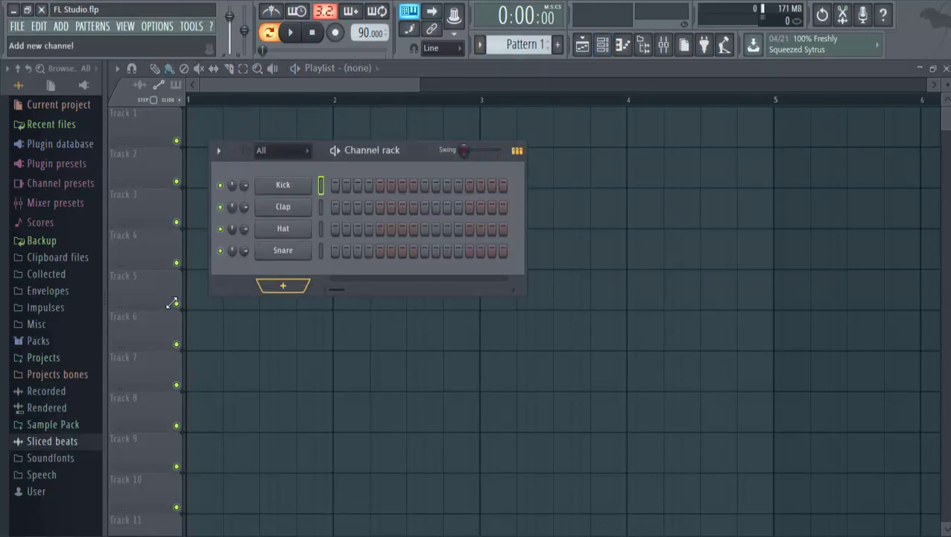
# Step: Open the HipHop drum folder inside the Legacy sample packs in the browser
pyautogui.click(65, 345)
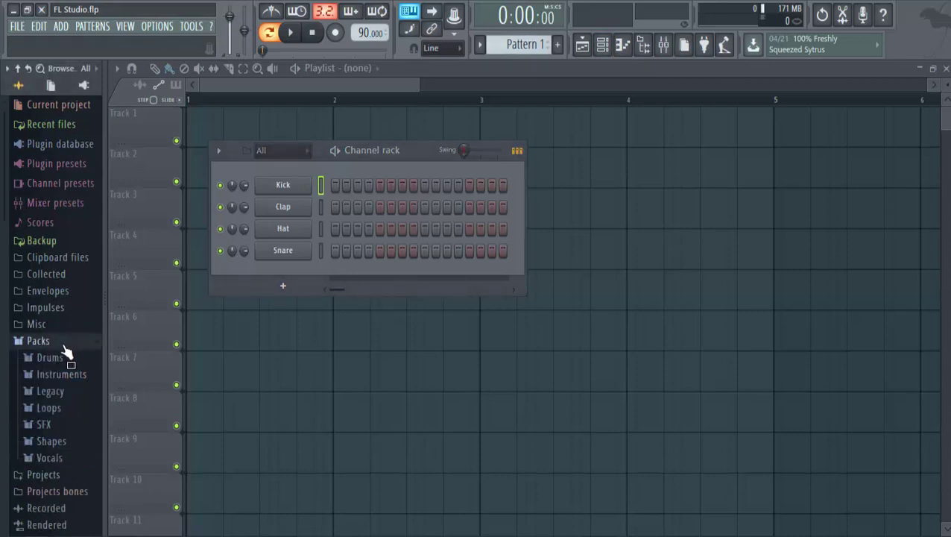
pyautogui.click(74, 392)
pyautogui.click(72, 409)
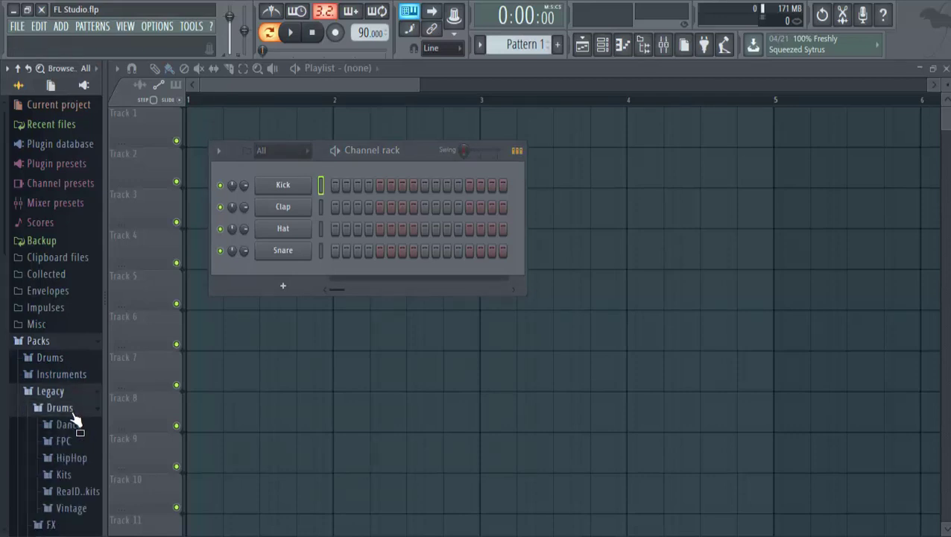
pyautogui.click(84, 456)
# Step: Audition hat, kick, snap and snare samples in the HipHop drum folder
pyautogui.click(90, 212)
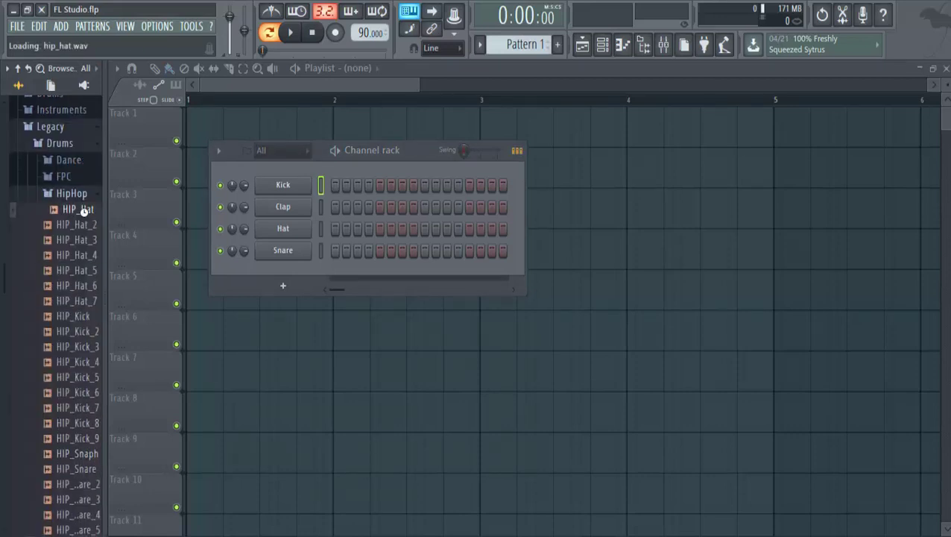
pyautogui.click(88, 273)
pyautogui.click(87, 365)
pyautogui.click(83, 422)
pyautogui.click(86, 484)
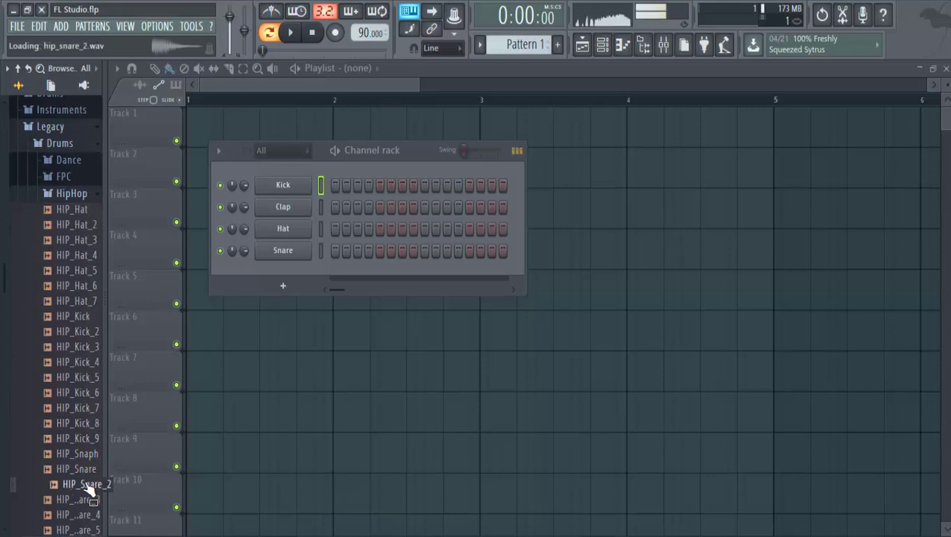
pyautogui.click(87, 454)
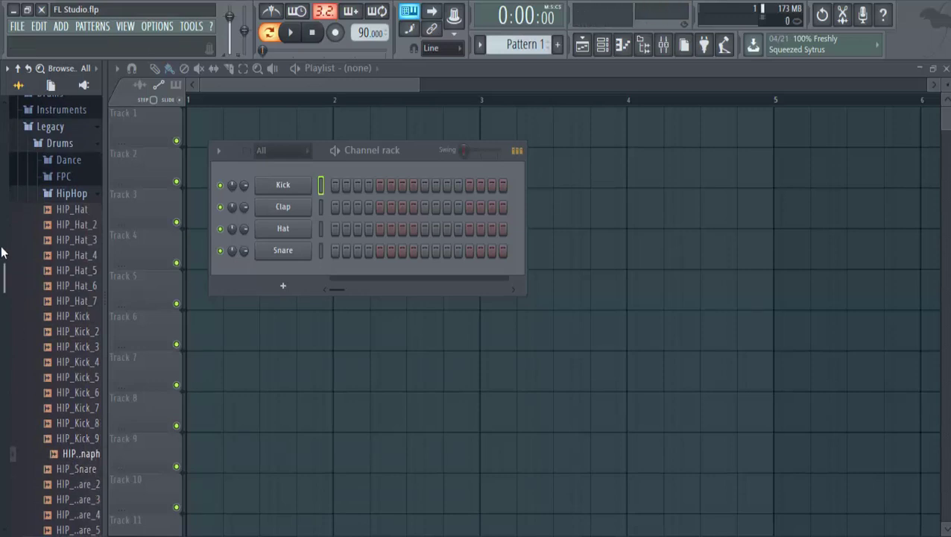
pyautogui.moveTo(4, 275); pyautogui.dragTo(4, 324)
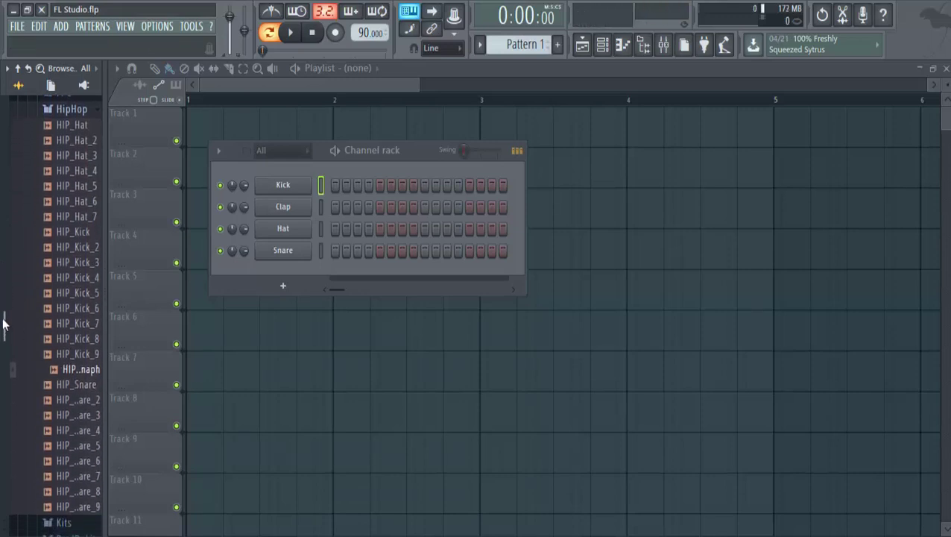
pyautogui.click(78, 415)
pyautogui.click(88, 476)
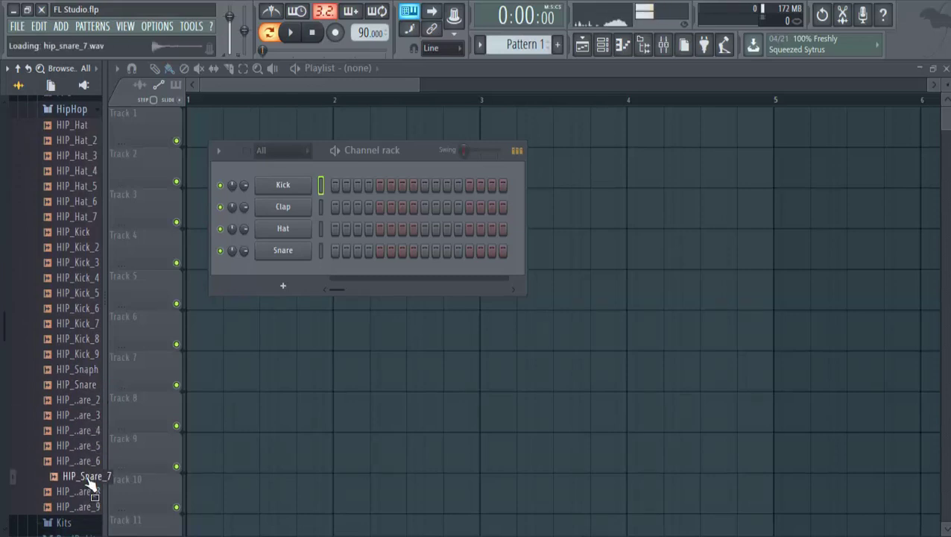
# Step: Collapse the Packs folders and open the Hip Hop folder inside Sample Pack
pyautogui.click(82, 112)
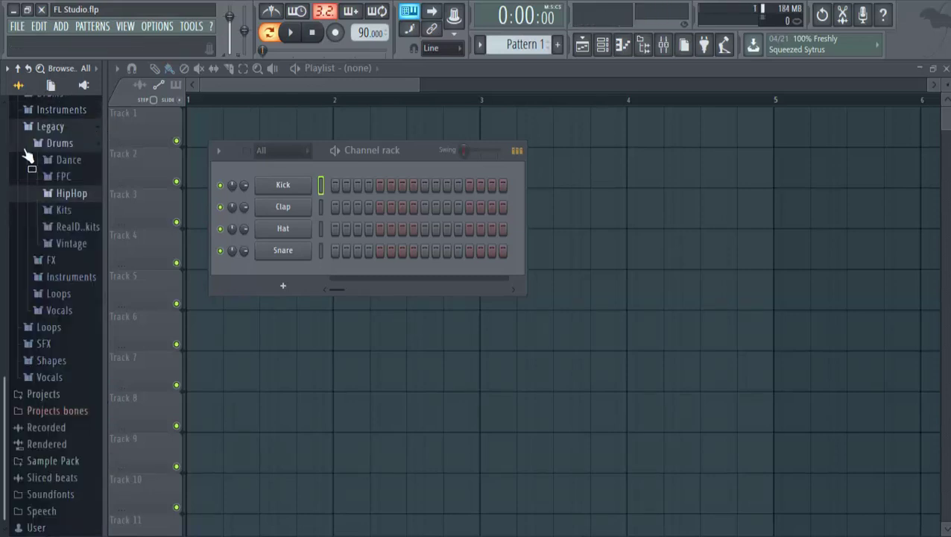
pyautogui.click(29, 132)
pyautogui.click(44, 266)
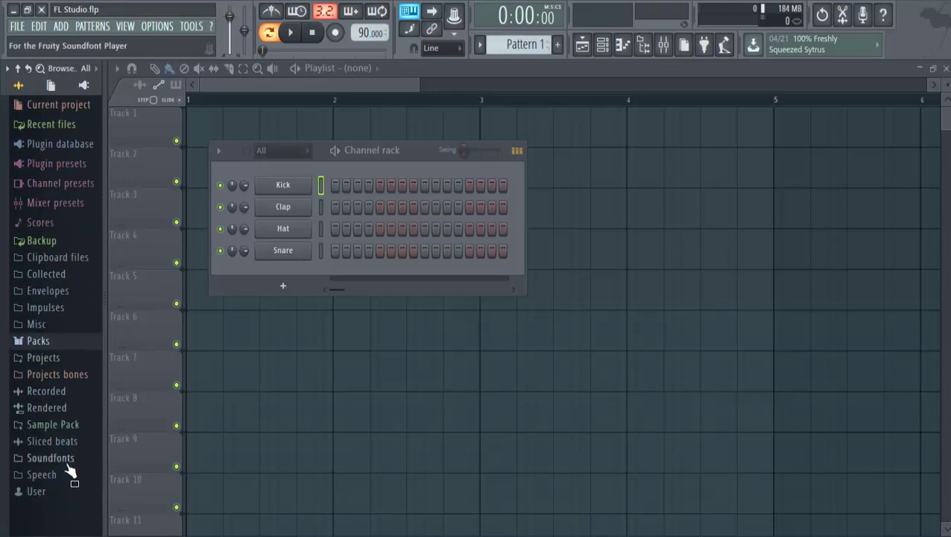
pyautogui.click(69, 424)
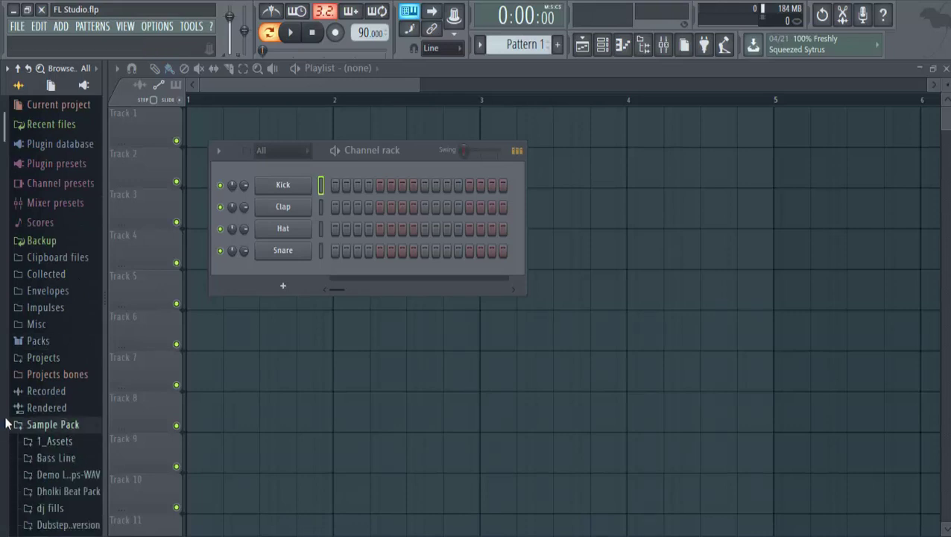
pyautogui.scroll(-7, 6, 363)
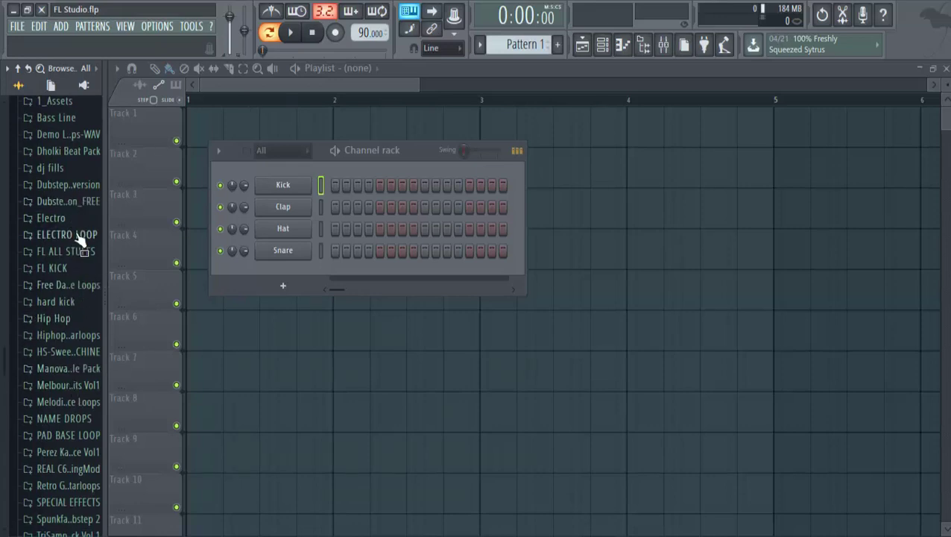
pyautogui.click(74, 321)
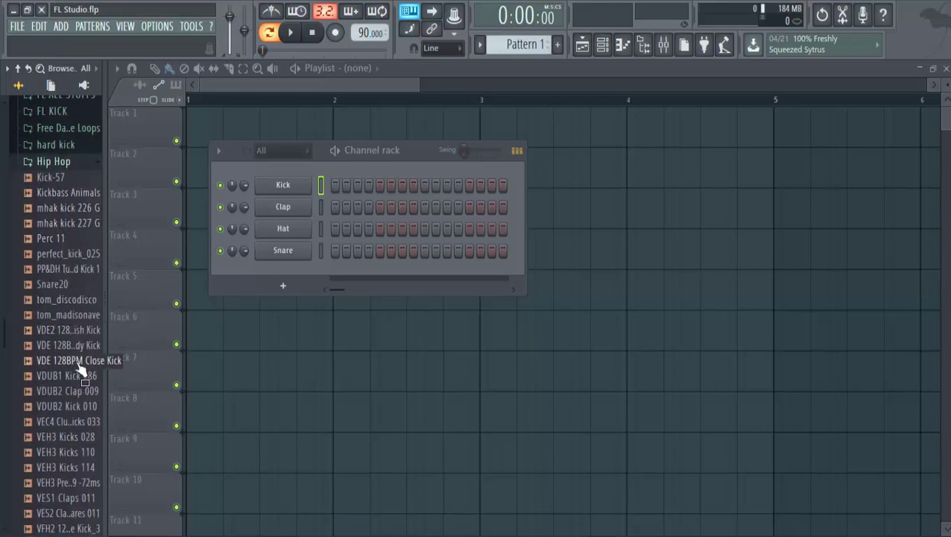
# Step: Audition the kick samples in the Hip Hop folder and load mhak kick 226 G into the Kick channel
pyautogui.click(75, 208)
pyautogui.click(97, 178)
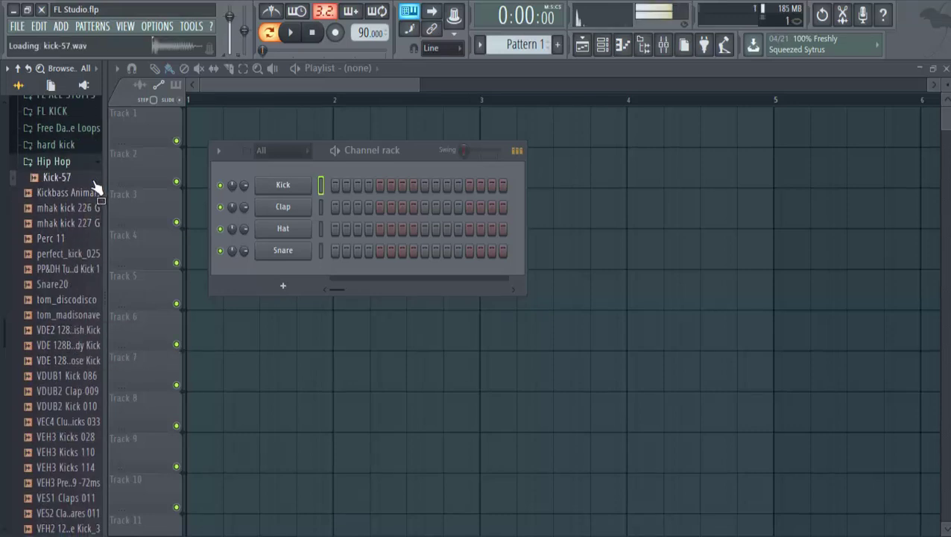
pyautogui.click(97, 208)
pyautogui.click(95, 192)
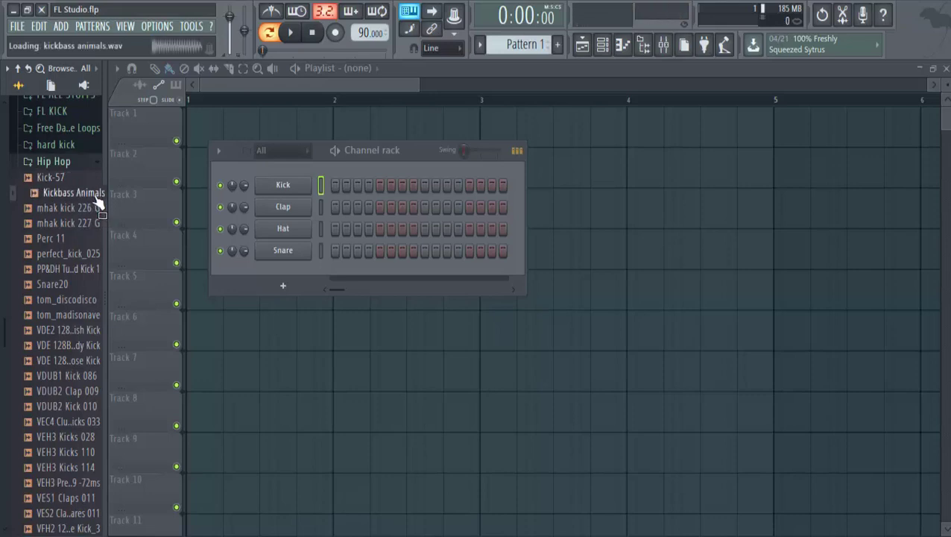
pyautogui.click(86, 225)
pyautogui.click(73, 236)
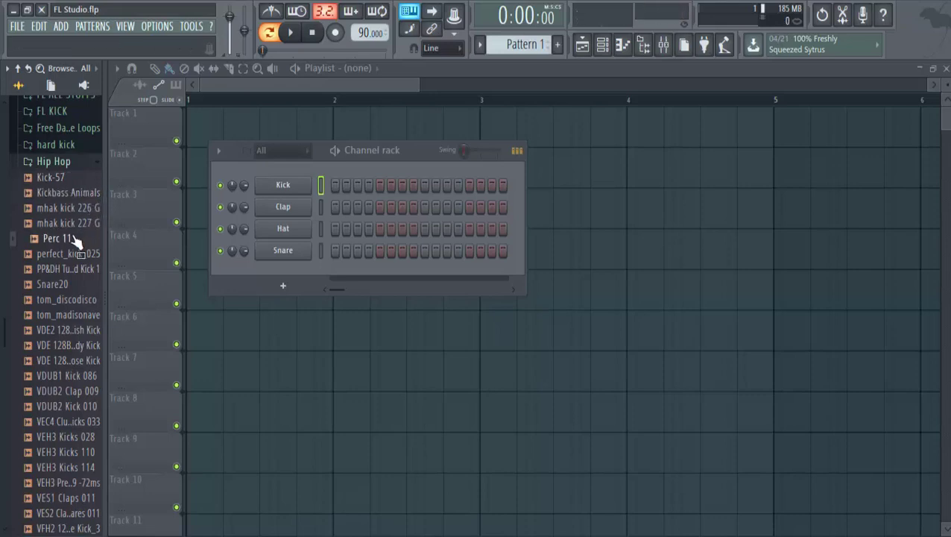
pyautogui.click(75, 254)
pyautogui.click(72, 269)
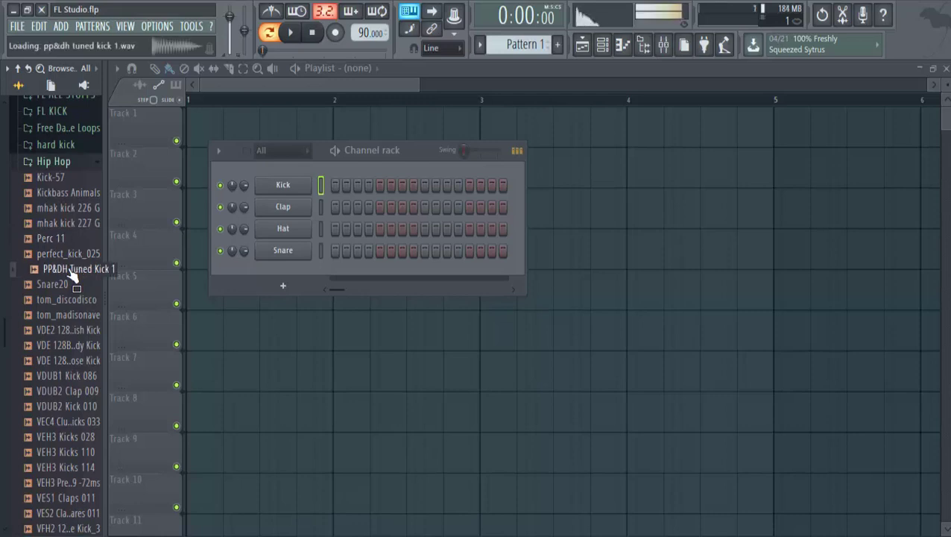
pyautogui.click(82, 223)
pyautogui.click(84, 209)
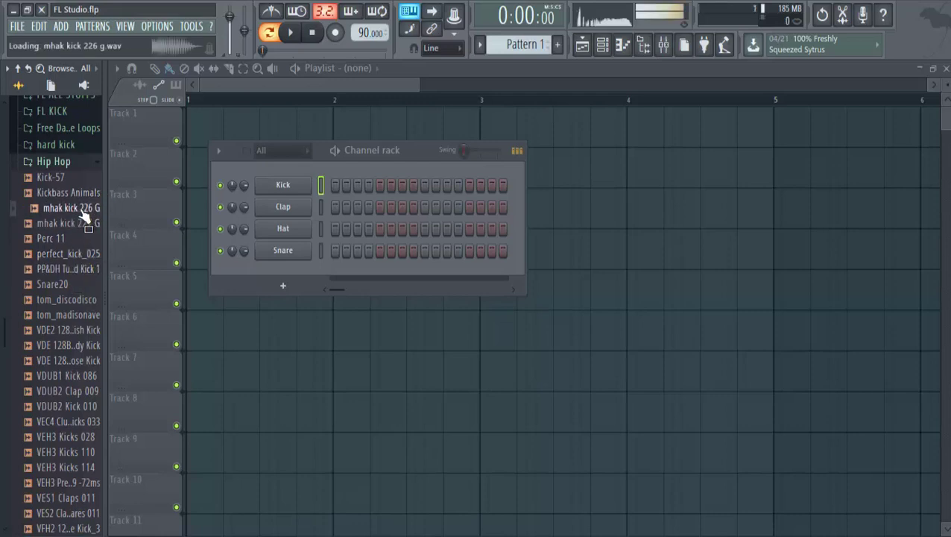
pyautogui.moveTo(83, 212); pyautogui.dragTo(242, 189)
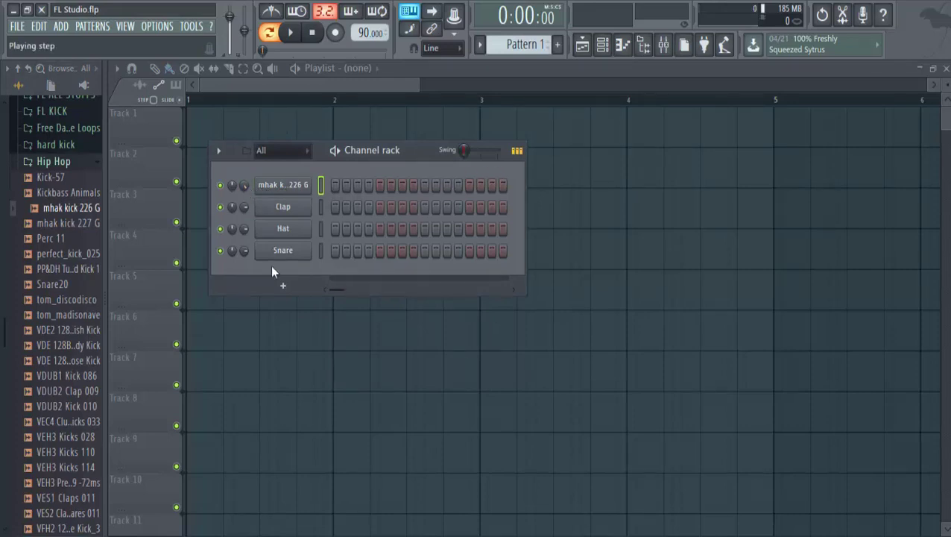
# Step: Audition more Hip Hop samples and load VDUB2 Clap 009 into the Clap channel
pyautogui.click(67, 406)
pyautogui.click(68, 346)
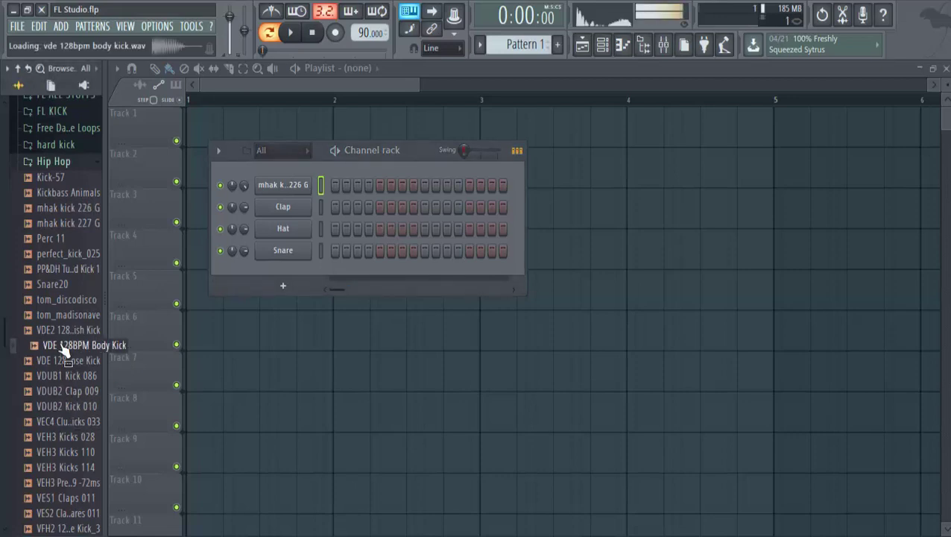
pyautogui.click(78, 330)
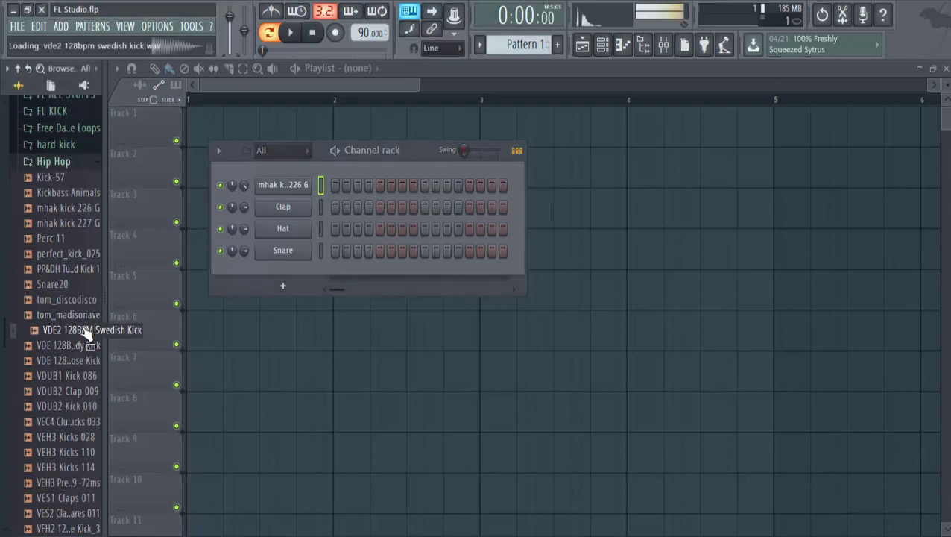
pyautogui.click(84, 395)
pyautogui.moveTo(84, 395); pyautogui.dragTo(296, 216)
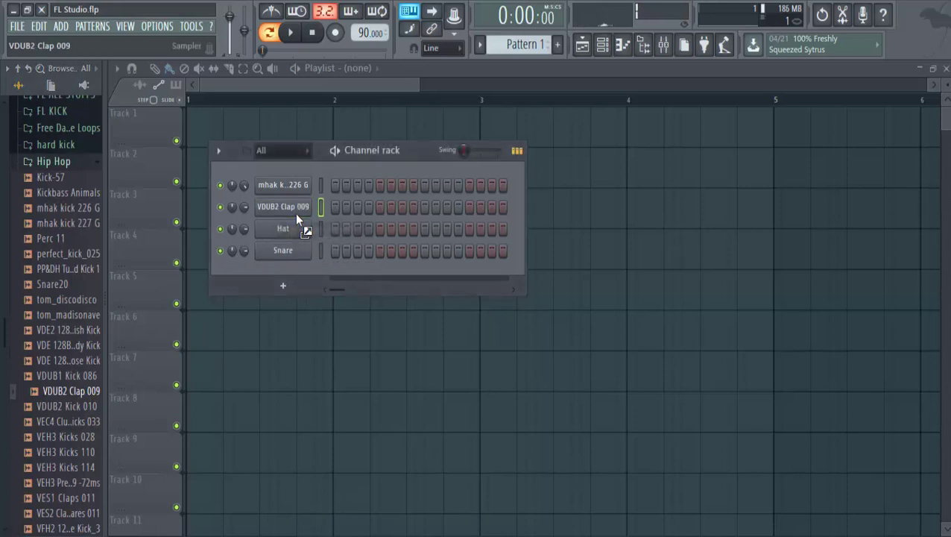
# Step: Audition the VEH and VES samples and load the VEH3 sample ending in -72ms into the Hat channel
pyautogui.click(63, 436)
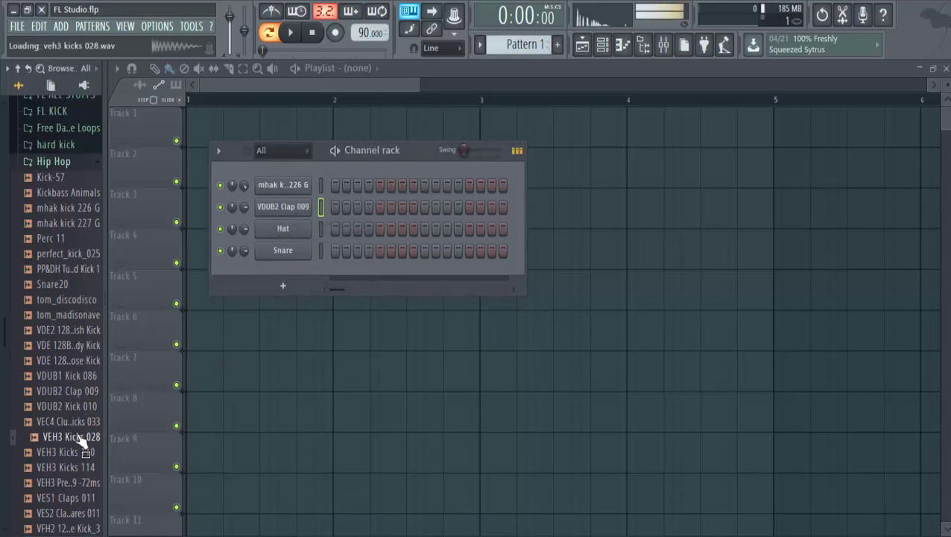
pyautogui.click(67, 482)
pyautogui.click(82, 497)
pyautogui.click(85, 512)
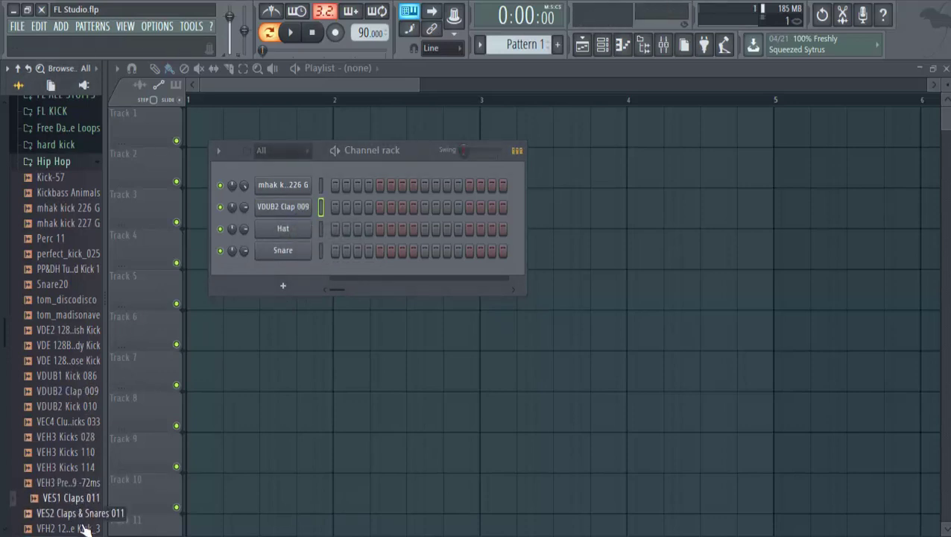
pyautogui.click(74, 527)
pyautogui.click(86, 514)
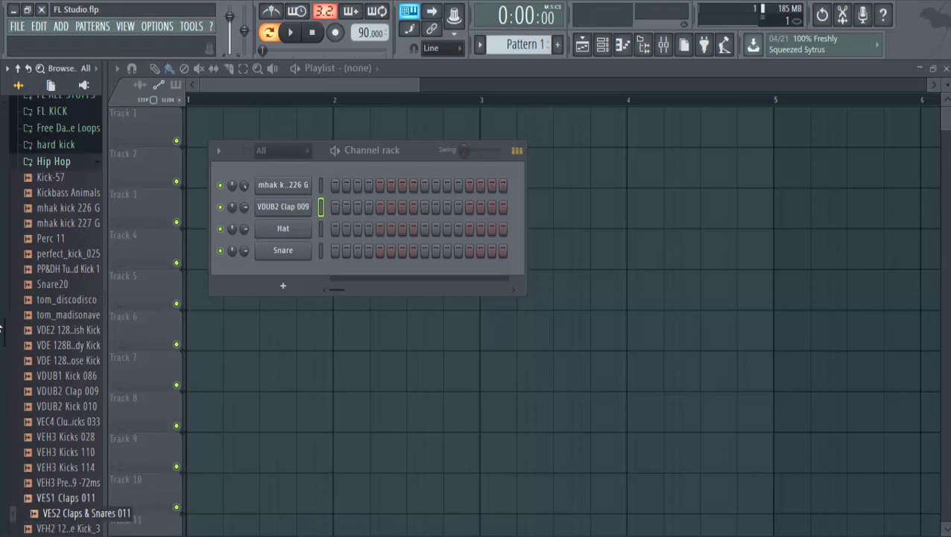
pyautogui.moveTo(3, 328); pyautogui.dragTo(2, 375)
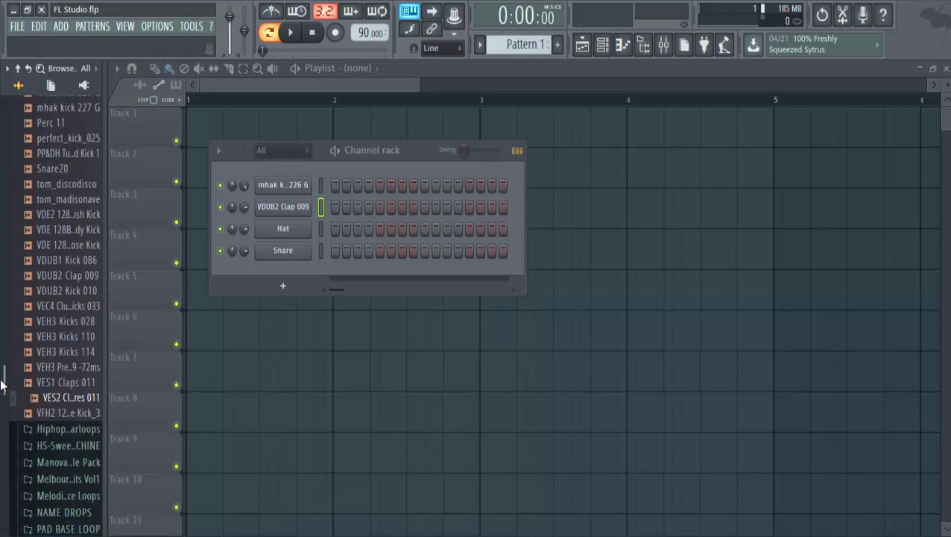
pyautogui.click(82, 412)
pyautogui.click(85, 369)
pyautogui.moveTo(84, 368); pyautogui.dragTo(293, 236)
# Step: Load the Snare20 sample from the Hip Hop folder into the Snare channel, and collapse the Sample Pack folders
pyautogui.click(2, 280)
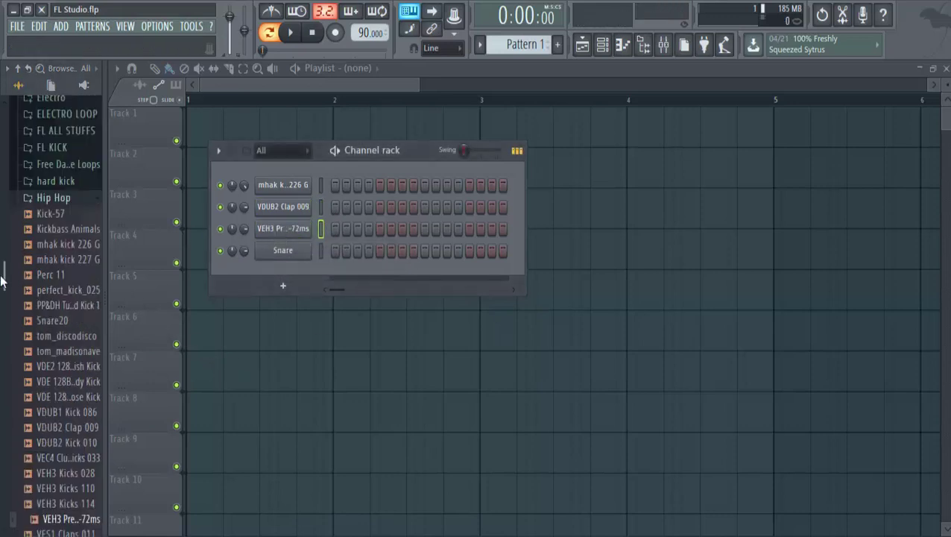
pyautogui.click(2, 393)
pyautogui.moveTo(59, 269); pyautogui.dragTo(59, 126)
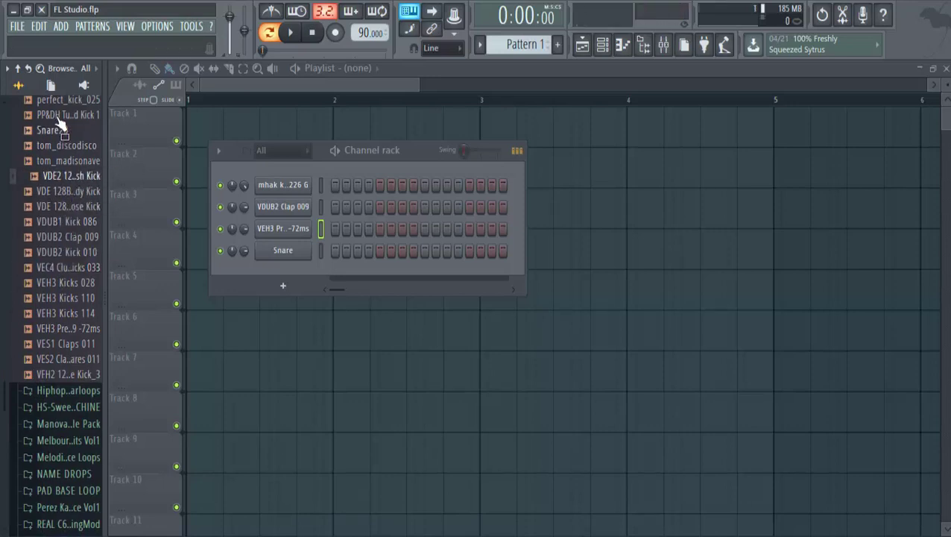
pyautogui.click(60, 118)
pyautogui.moveTo(2, 281); pyautogui.dragTo(3, 316)
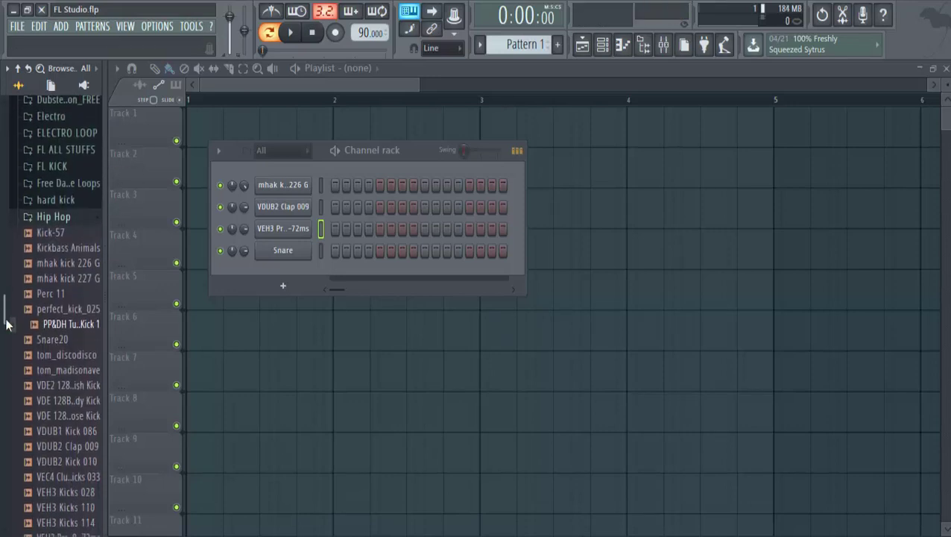
pyautogui.click(93, 446)
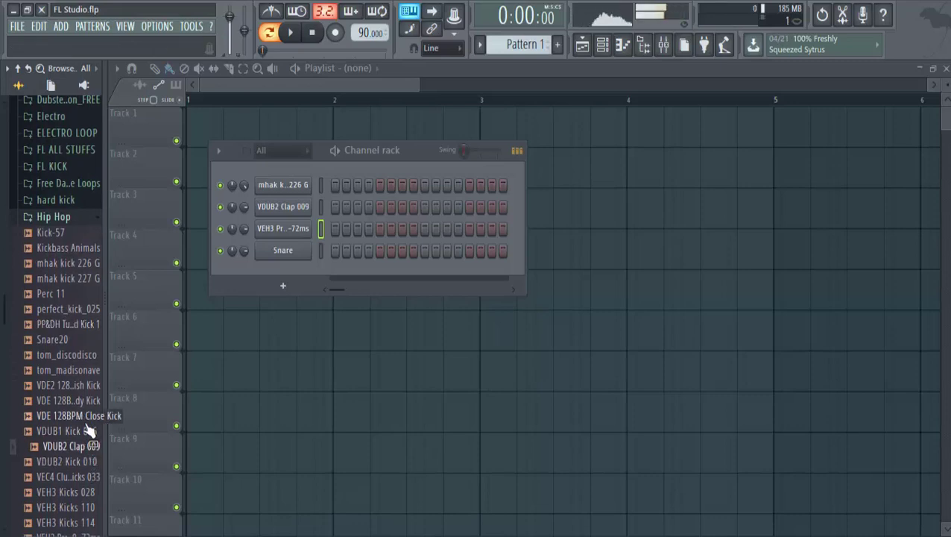
pyautogui.moveTo(87, 430); pyautogui.dragTo(287, 249)
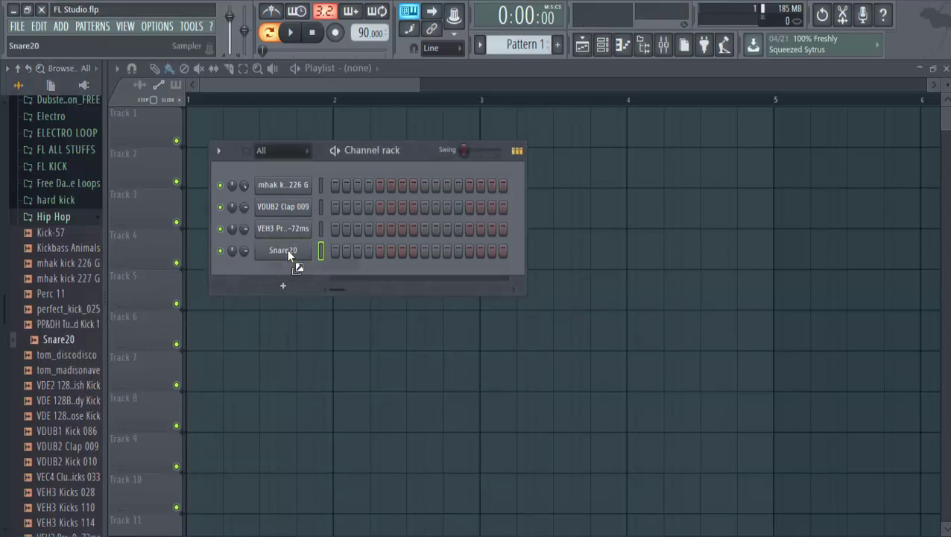
pyautogui.click(44, 217)
pyautogui.click(70, 235)
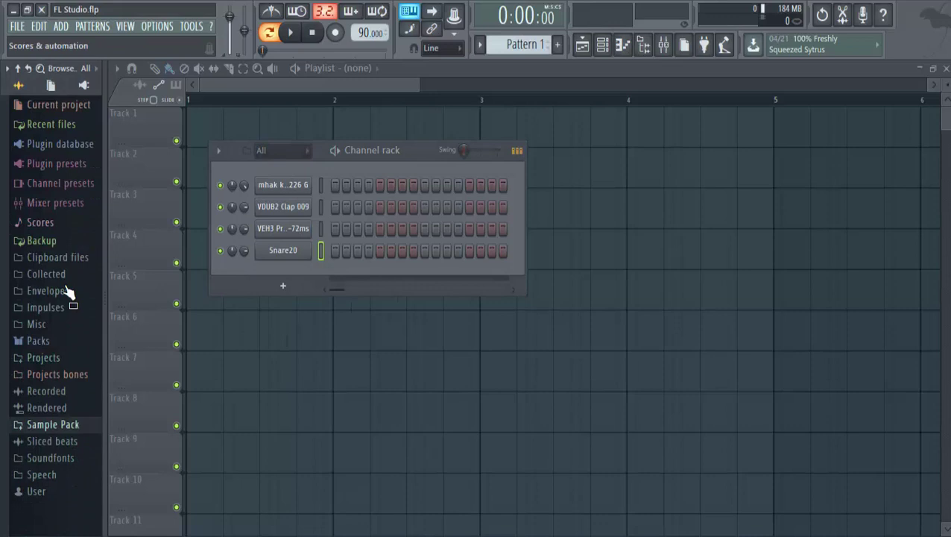
# Step: Audition the stock drum hats in Packs and add 808 CH and 808 OH as new channels below Snare20
pyautogui.click(53, 346)
pyautogui.click(50, 358)
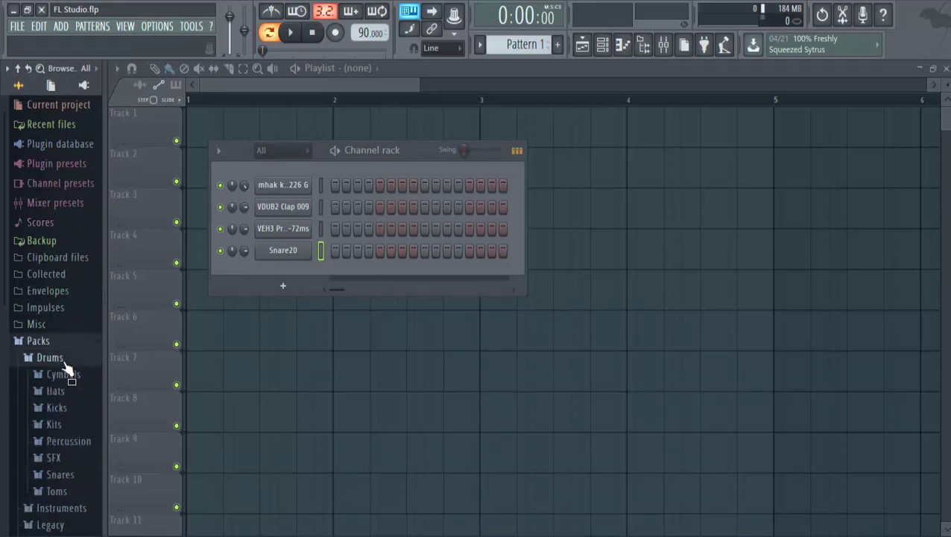
pyautogui.click(77, 397)
pyautogui.click(76, 299)
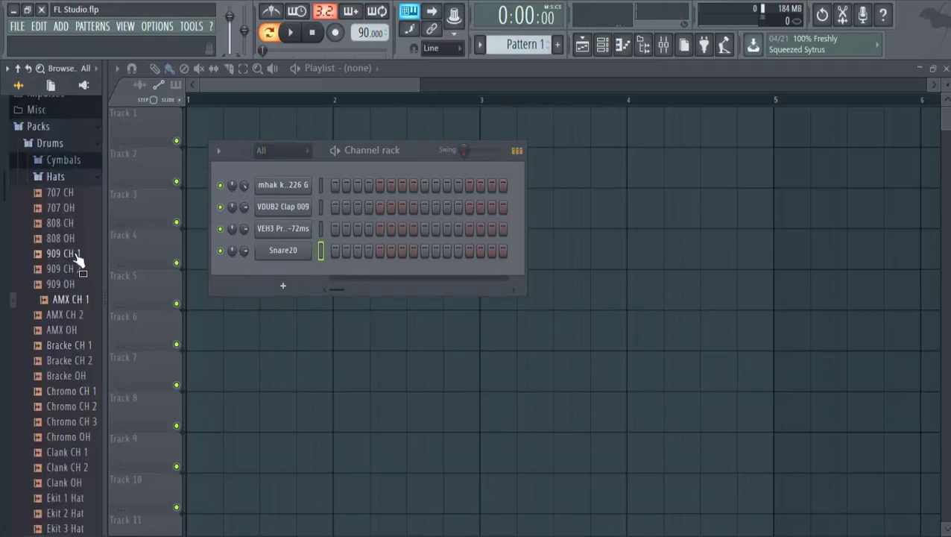
pyautogui.click(79, 254)
pyautogui.click(76, 239)
pyautogui.click(74, 226)
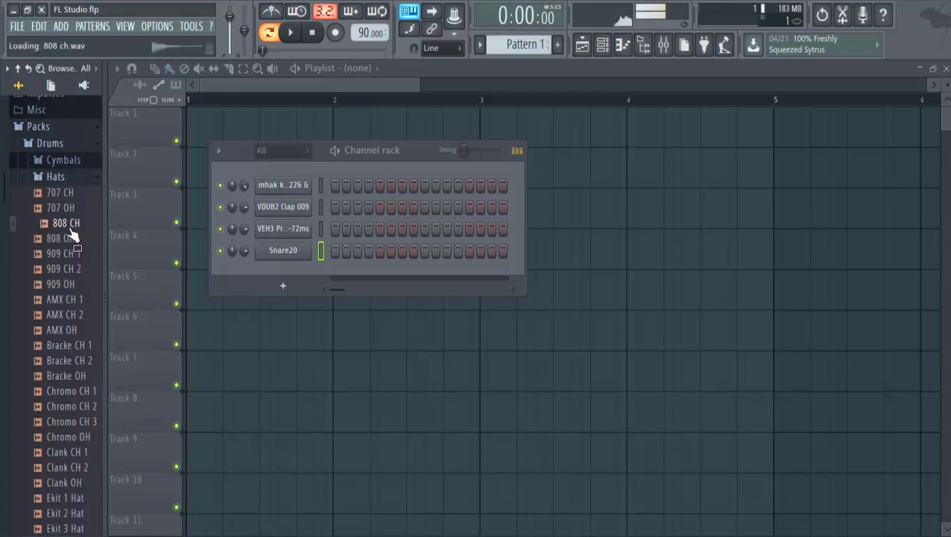
pyautogui.moveTo(75, 232); pyautogui.dragTo(318, 274)
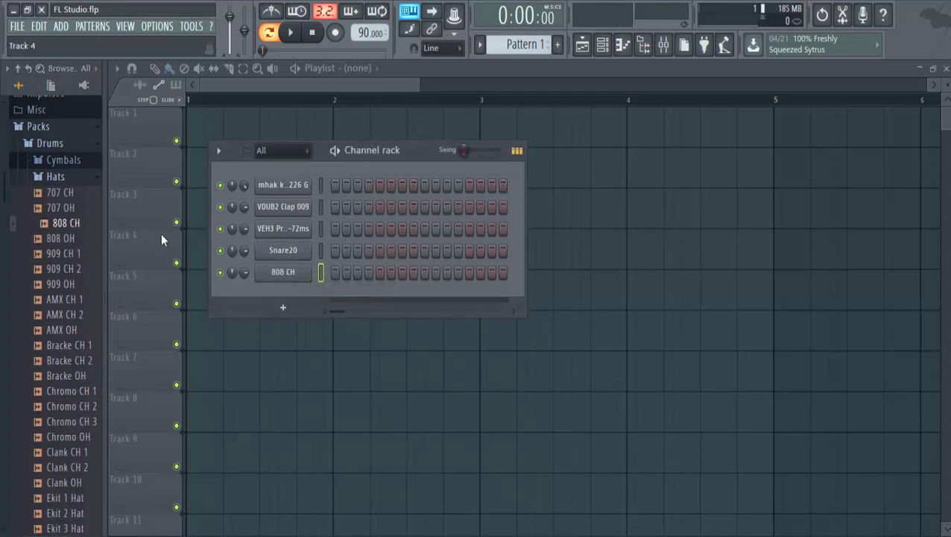
pyautogui.moveTo(74, 239); pyautogui.dragTo(293, 298)
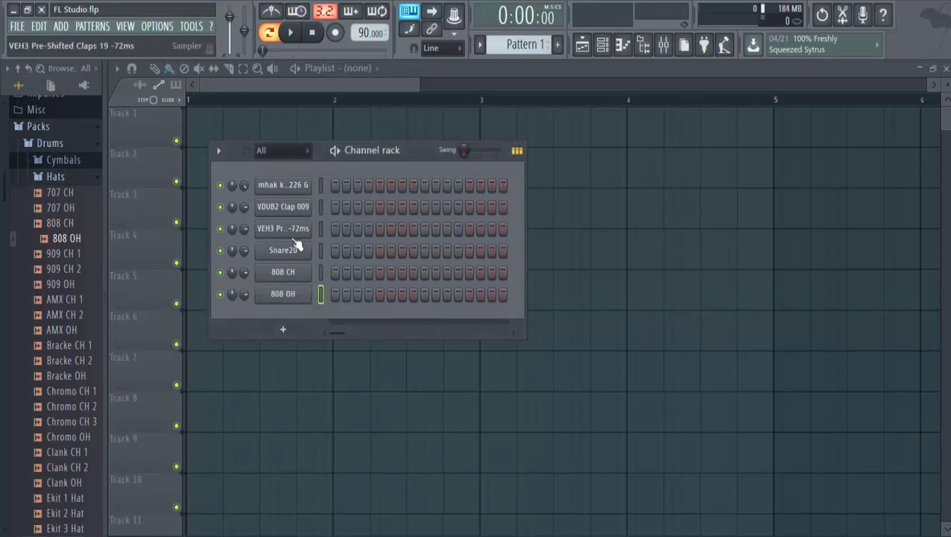
# Step: Audition every loaded drum channel and inspect its sample settings and waveform, from 808 OH up to mhak kick 226 G
pyautogui.click(293, 294)
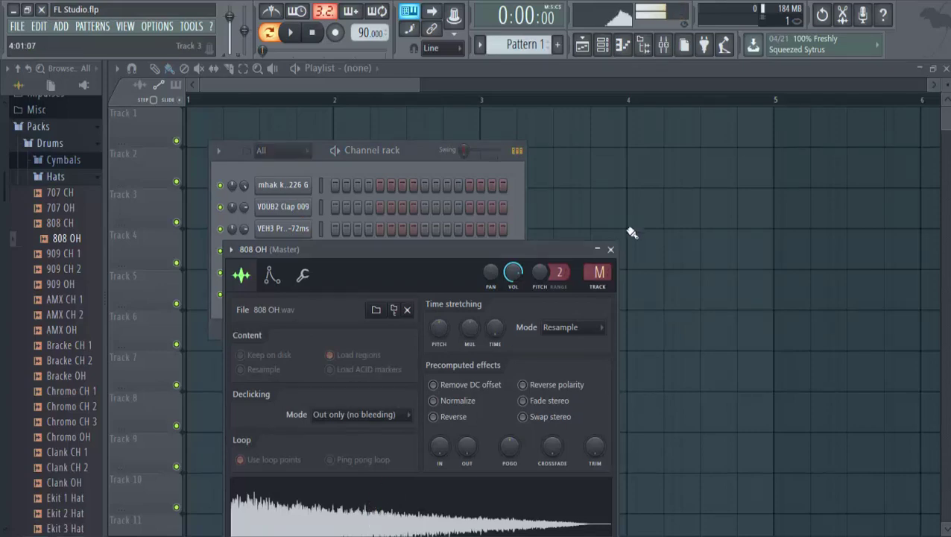
pyautogui.click(611, 249)
pyautogui.click(278, 259)
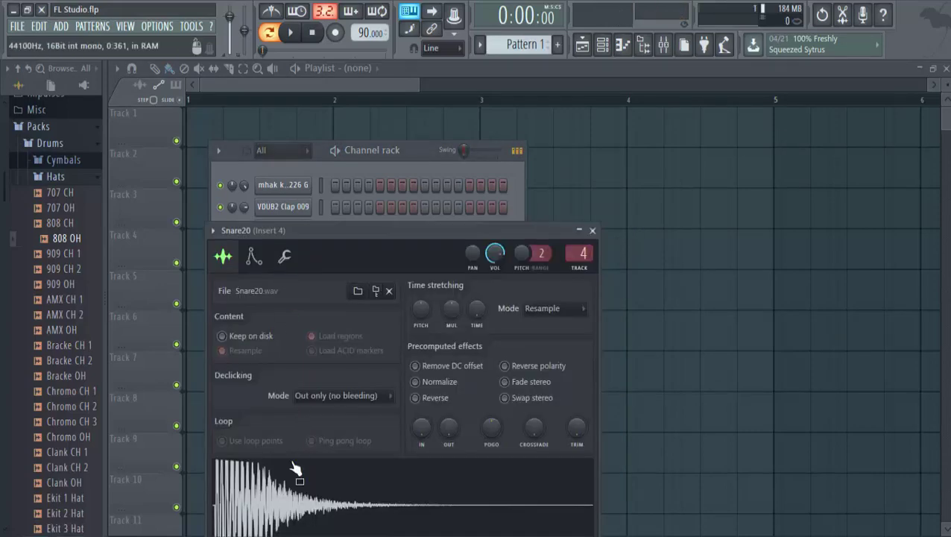
pyautogui.click(592, 228)
pyautogui.click(307, 274)
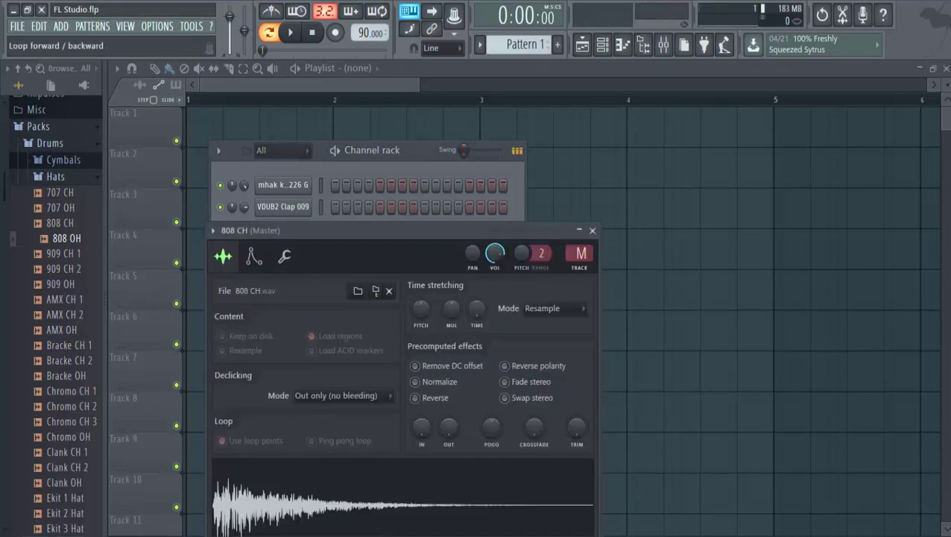
pyautogui.click(593, 230)
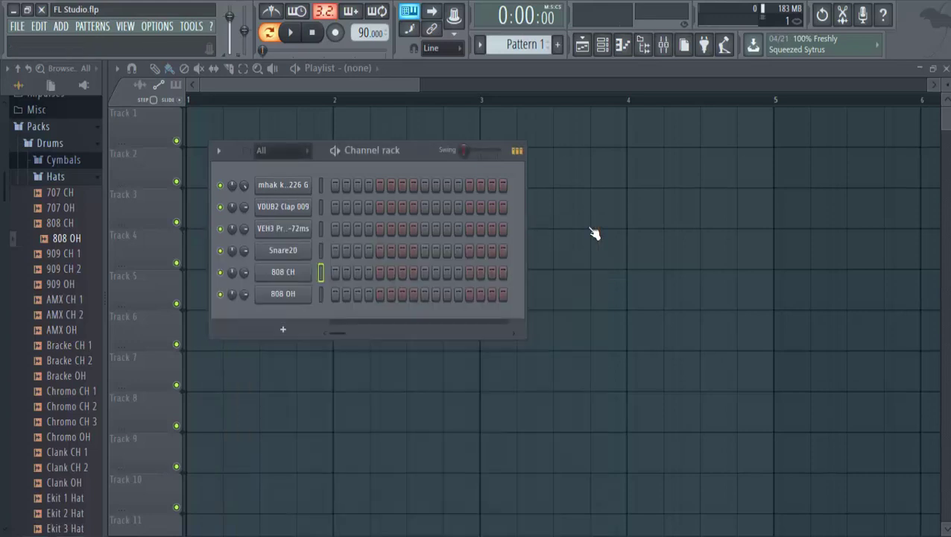
pyautogui.click(267, 229)
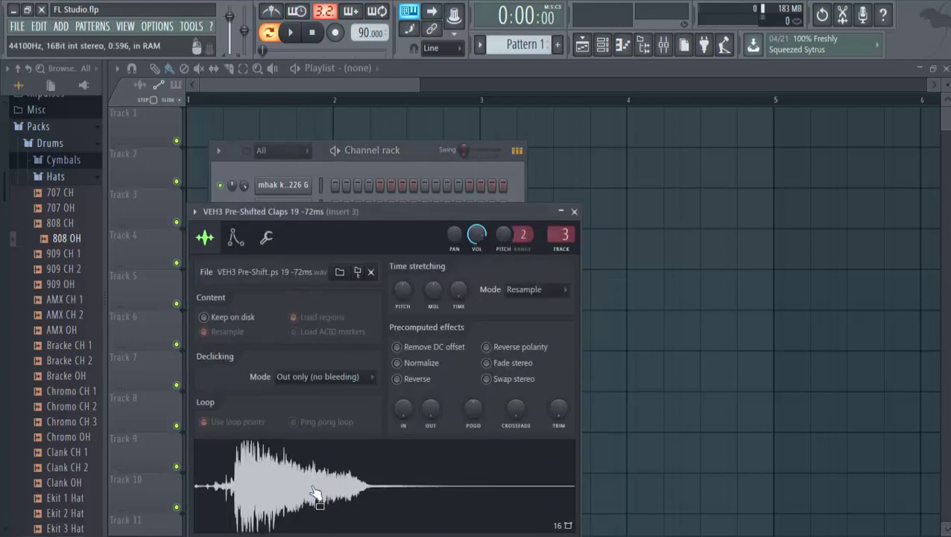
pyautogui.click(574, 211)
pyautogui.click(306, 210)
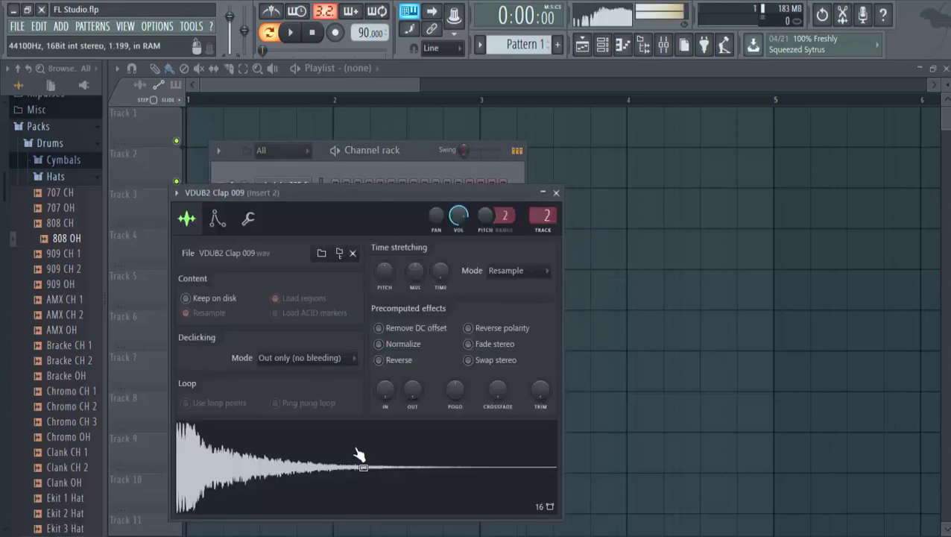
pyautogui.click(560, 193)
pyautogui.click(272, 185)
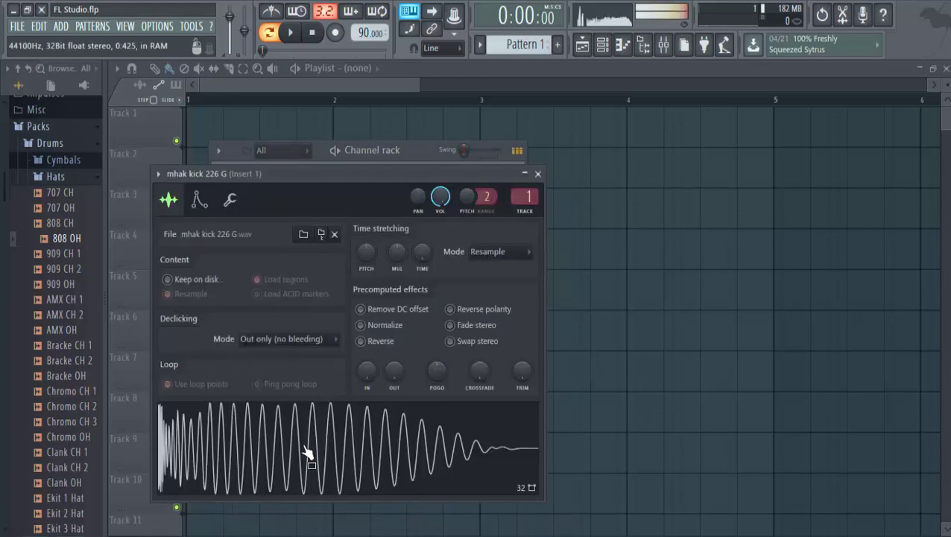
pyautogui.click(538, 175)
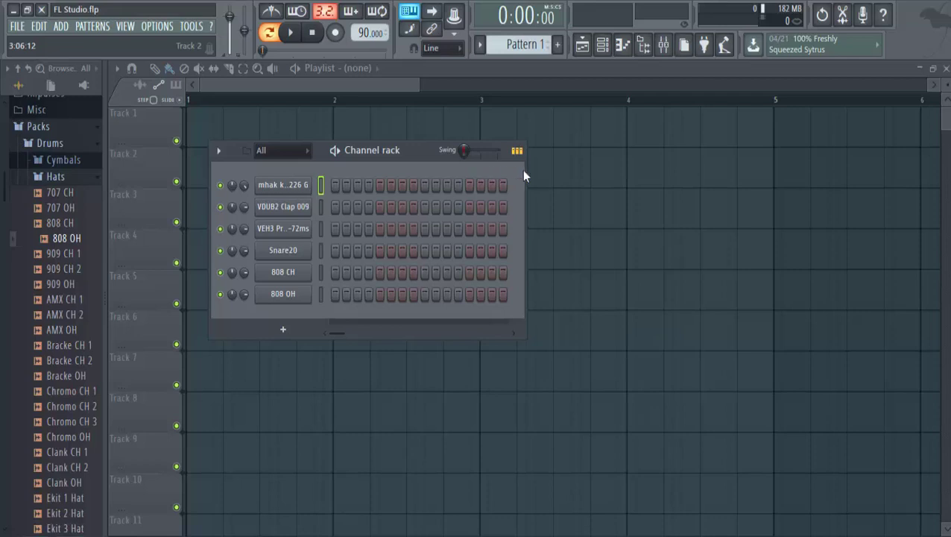
# Step: Widen the channel rack to 32 steps and place kick hits on every fourth step starting from step 1
pyautogui.moveTo(526, 176); pyautogui.dragTo(700, 231)
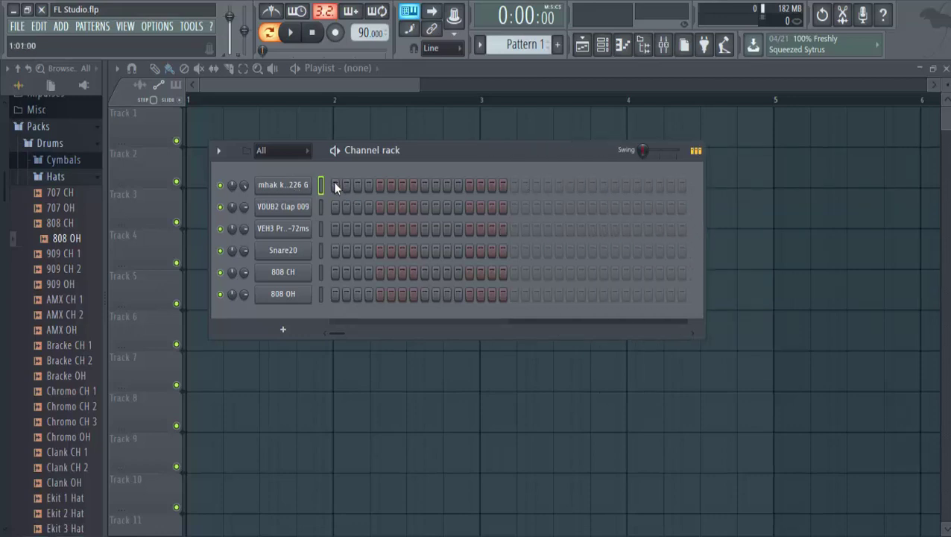
pyautogui.click(379, 185)
pyautogui.click(513, 185)
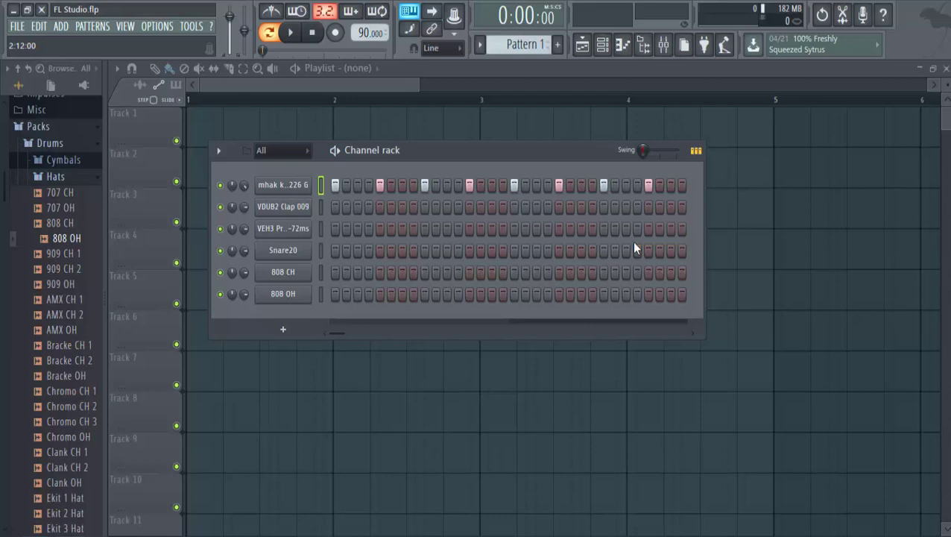
# Step: Replace the kicks on steps 5, 13, 21 and 29 with VDUB2 Clap 009 hits and play the pattern back
pyautogui.click(380, 207)
pyautogui.click(468, 186)
pyautogui.click(468, 206)
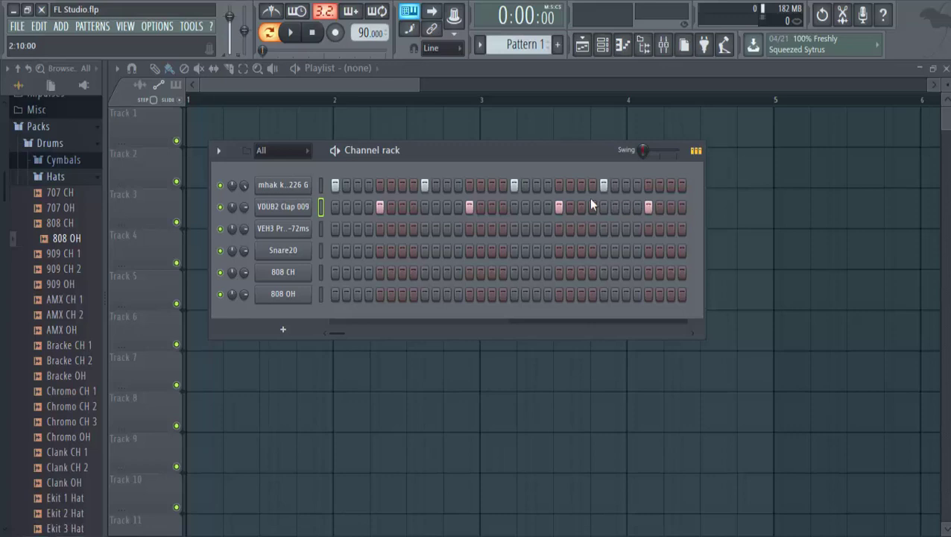
pyautogui.press('space')
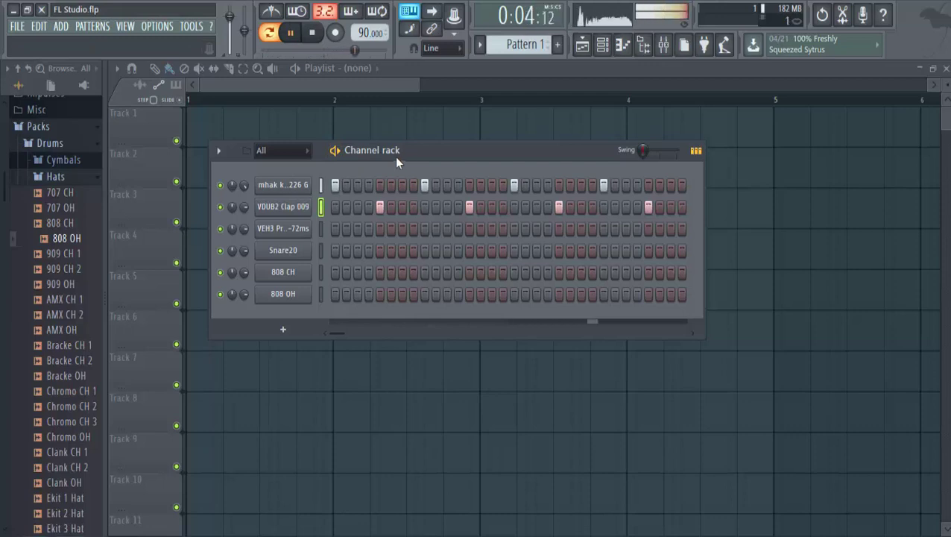
pyautogui.click(317, 32)
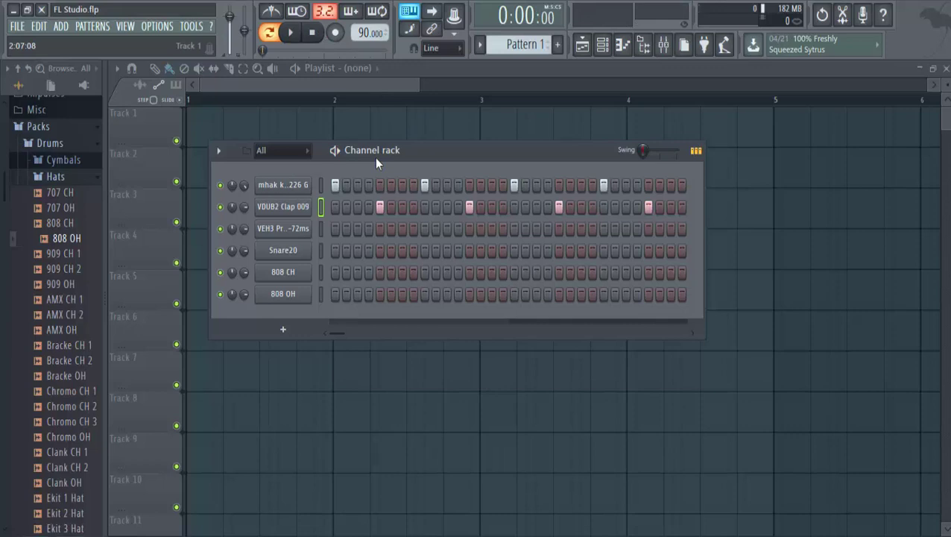
# Step: Layer the VEH3 clap on steps 5, 13, 21 and 29, and balance both clap channels' volumes with a playback check
pyautogui.click(380, 229)
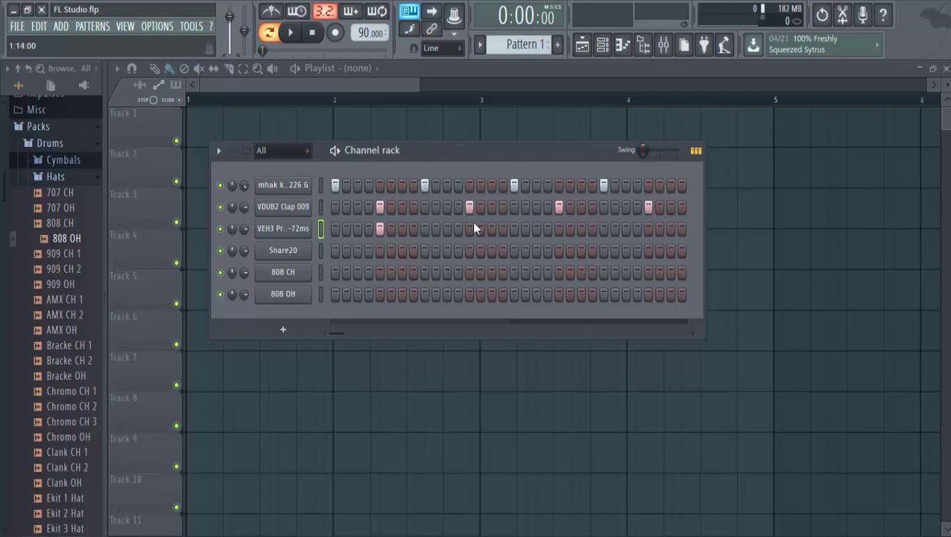
pyautogui.click(648, 229)
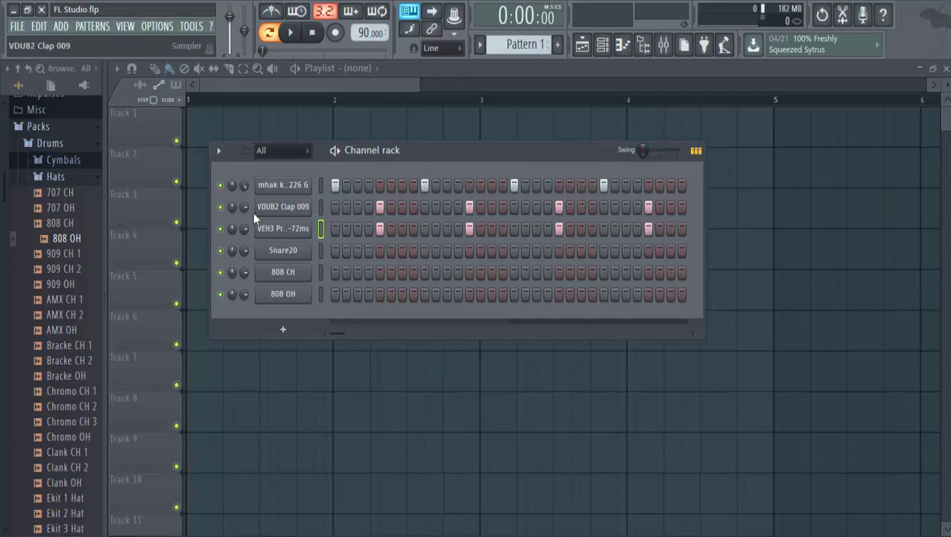
pyautogui.moveTo(243, 232); pyautogui.dragTo(243, 253)
pyautogui.moveTo(243, 210); pyautogui.dragTo(243, 208)
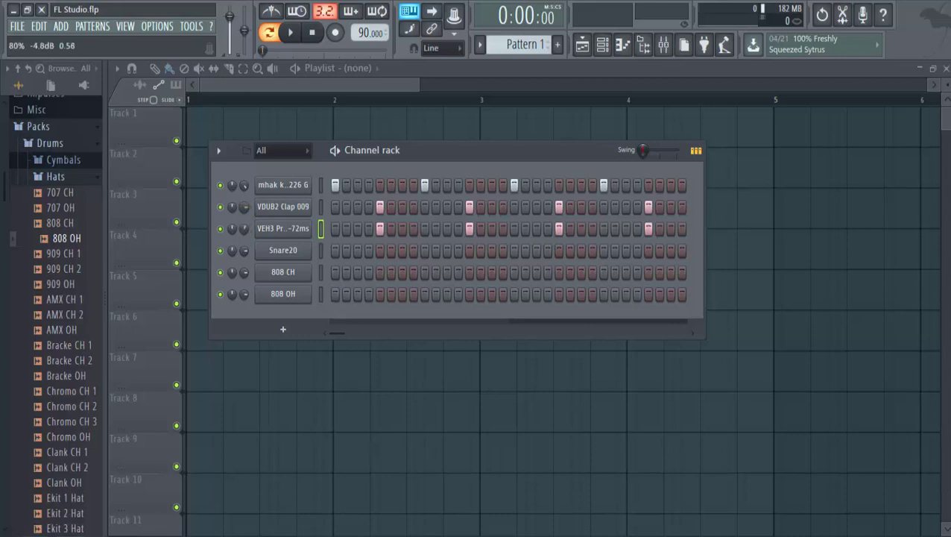
pyautogui.click(334, 150)
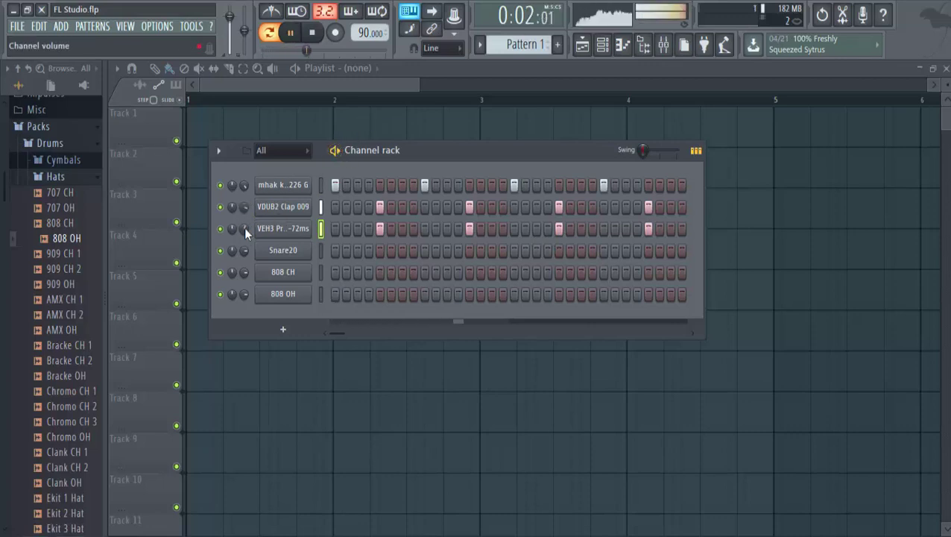
pyautogui.click(312, 33)
# Step: Add Snare20 hits on steps 5, 13, 21 and 29, and adjust the snare channel's volume during playback
pyautogui.click(381, 251)
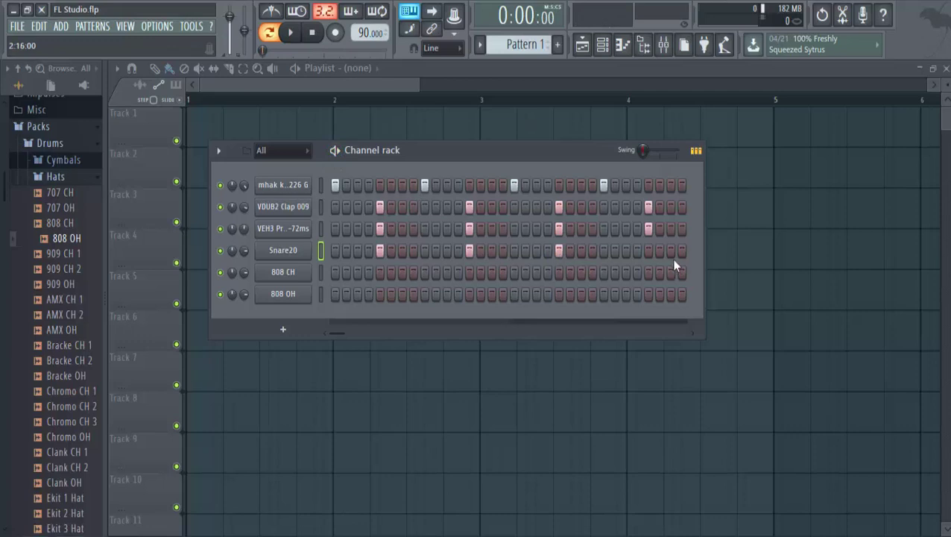
pyautogui.click(296, 33)
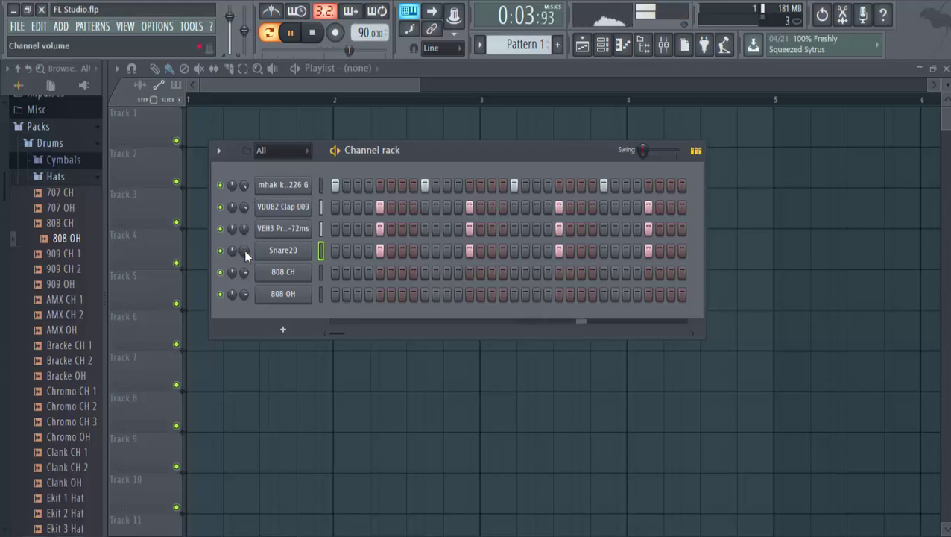
pyautogui.moveTo(244, 250); pyautogui.dragTo(244, 223)
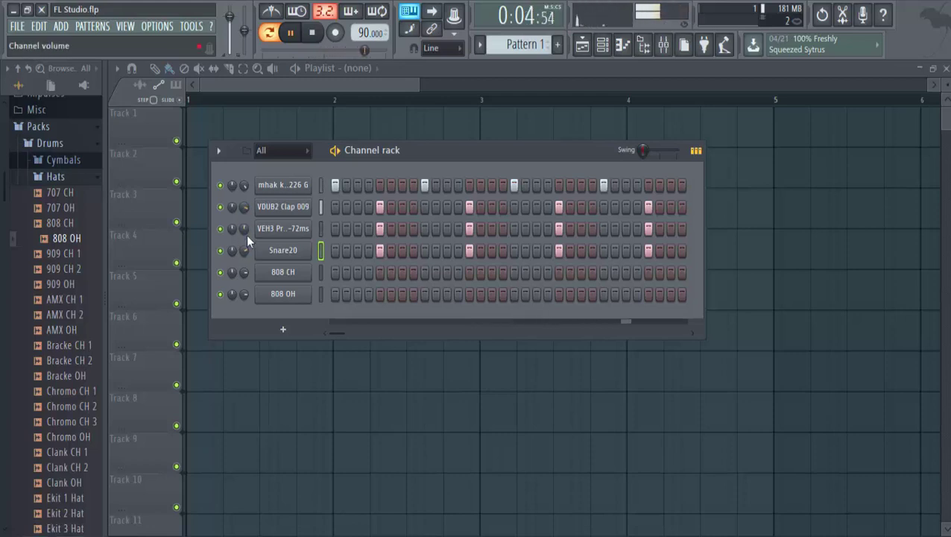
pyautogui.click(315, 33)
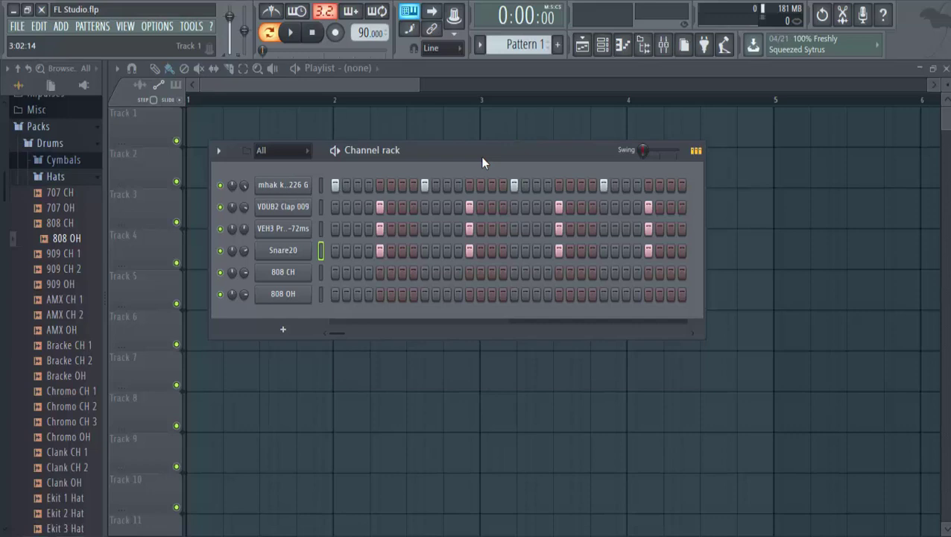
# Step: Add extra kick hits on steps 12, 24, 28 and 31, and play the pattern to check the groove
pyautogui.click(458, 186)
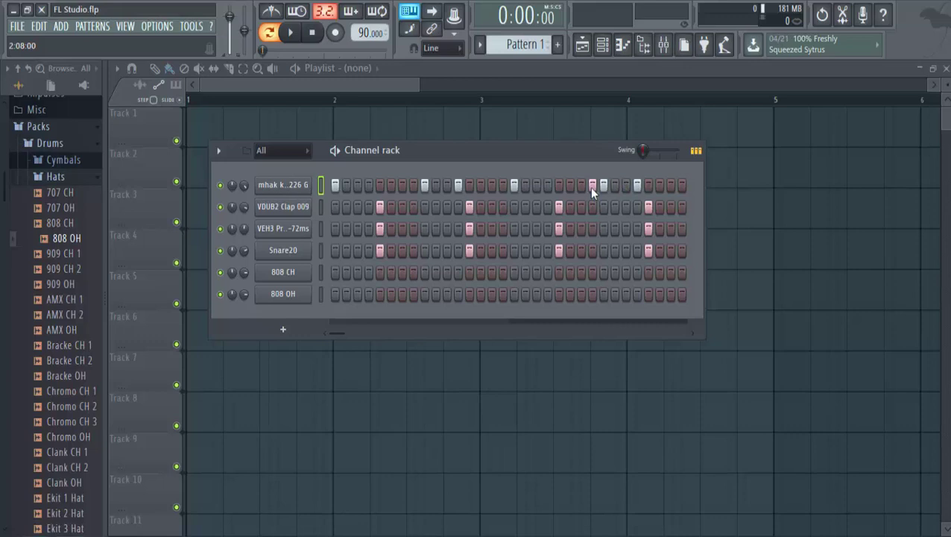
pyautogui.click(336, 151)
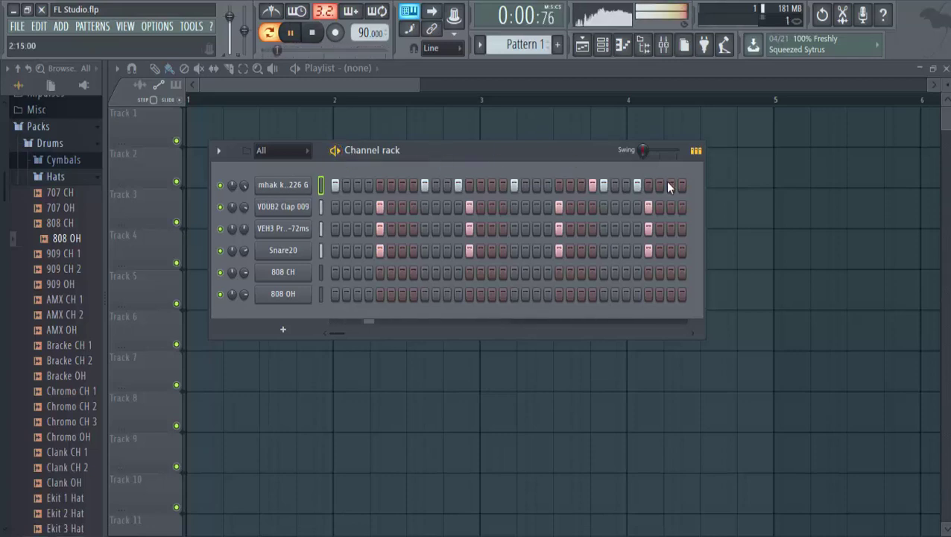
pyautogui.click(335, 151)
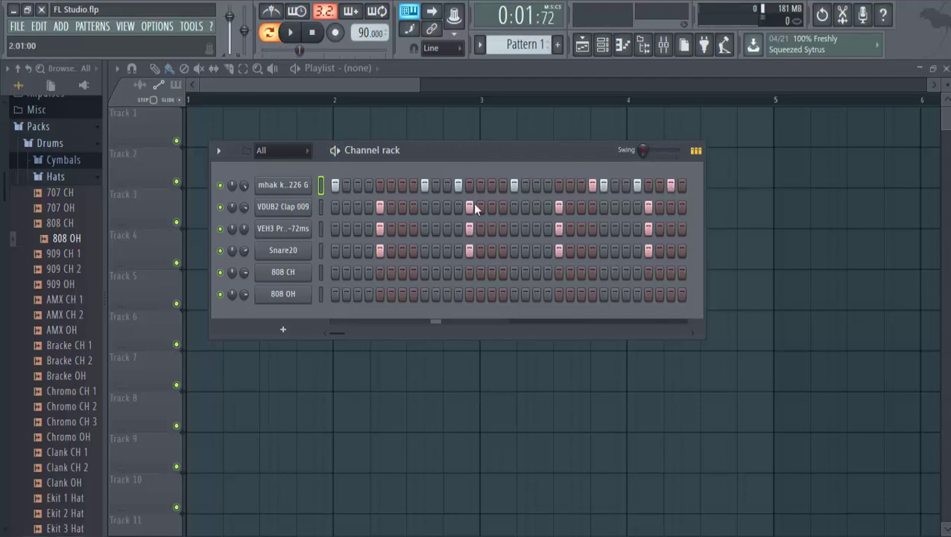
pyautogui.click(313, 32)
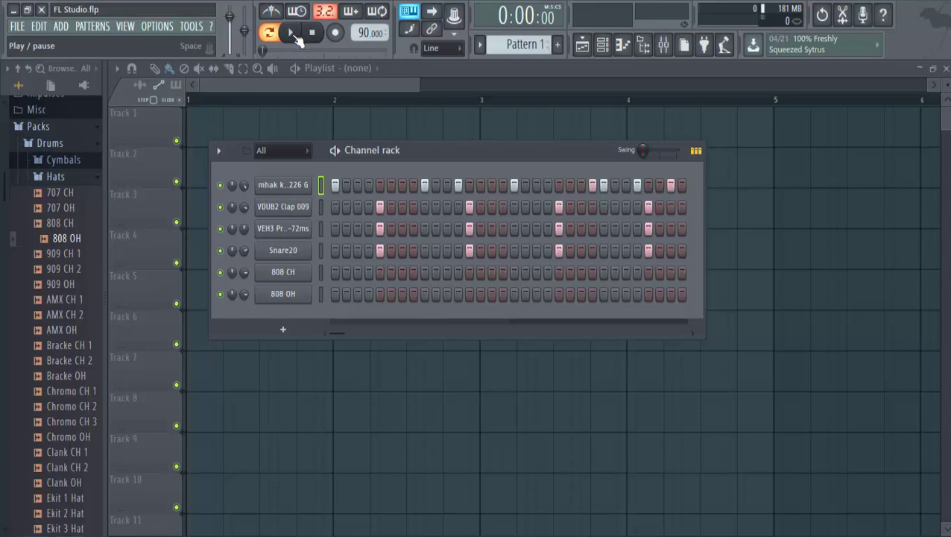
pyautogui.click(293, 34)
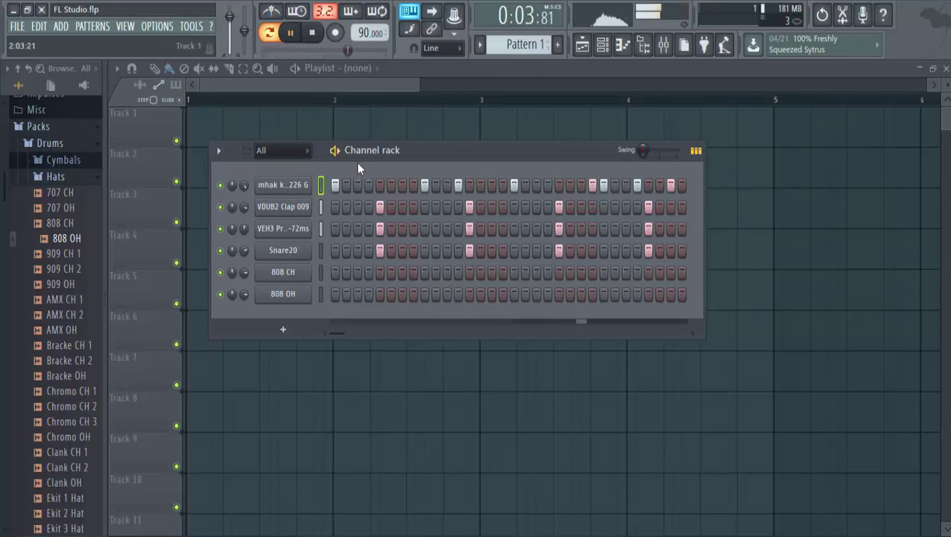
pyautogui.click(312, 32)
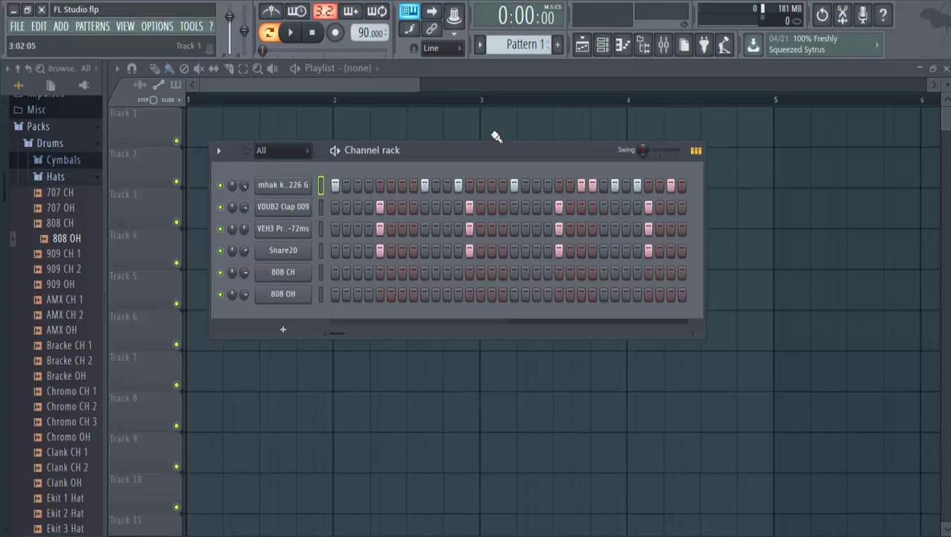
# Step: Try the kick pattern with step 23 added and step 25 moved to 26, restore the previous kicks, and replay
pyautogui.click(297, 34)
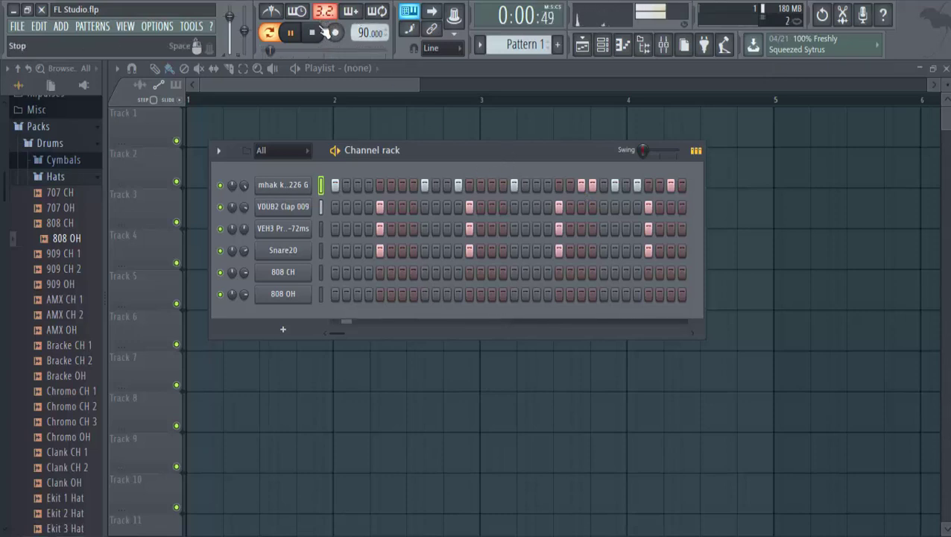
pyautogui.press('space')
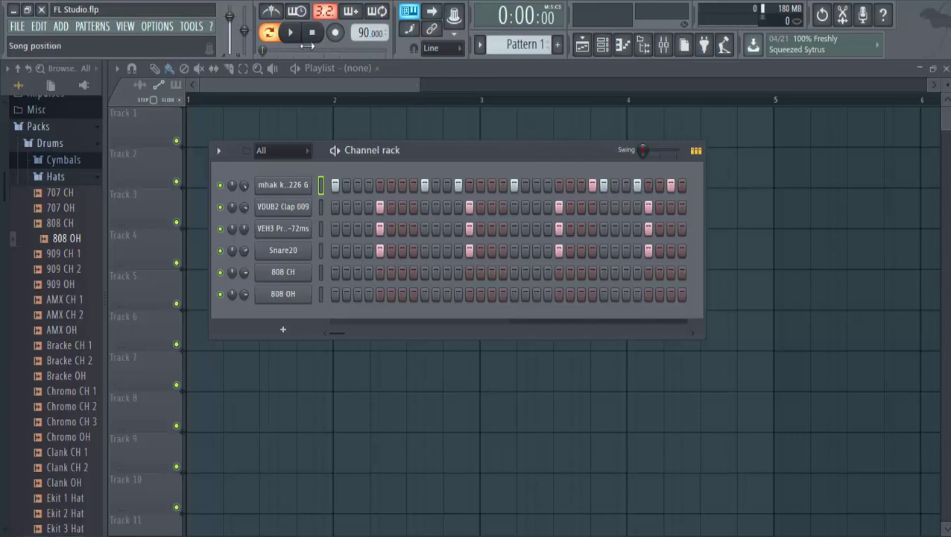
pyautogui.press('space')
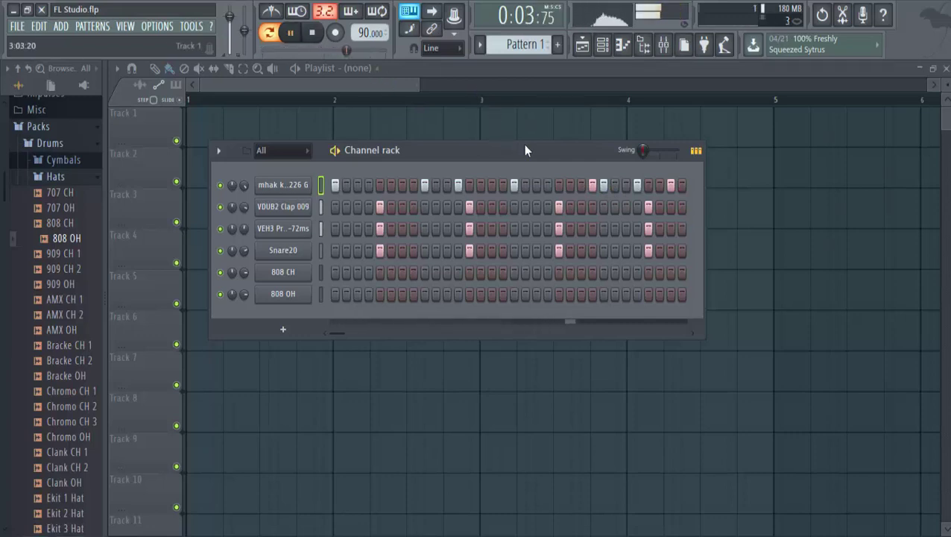
# Step: Place five back-to-back Pattern 1 clips on Track 1 of the playlist, filling bars 1 to 10
pyautogui.click(312, 32)
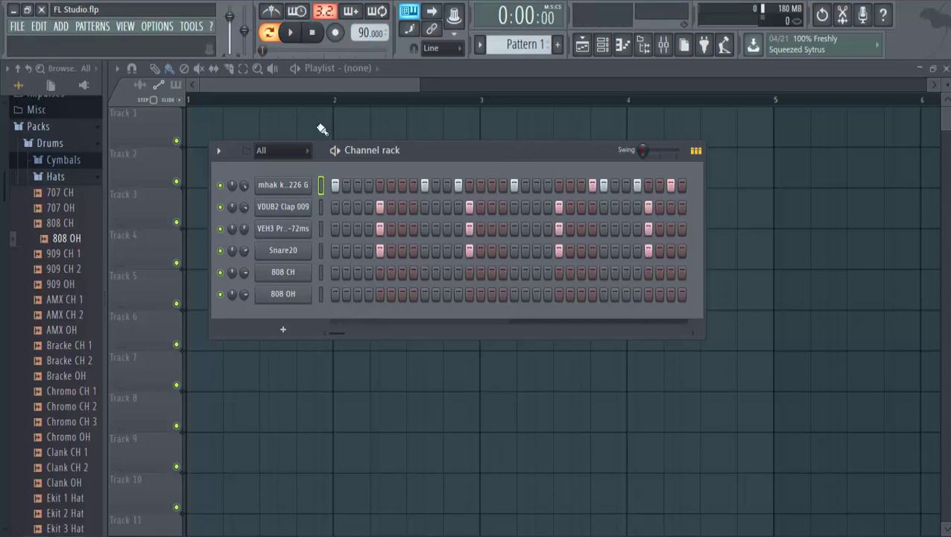
pyautogui.click(310, 86)
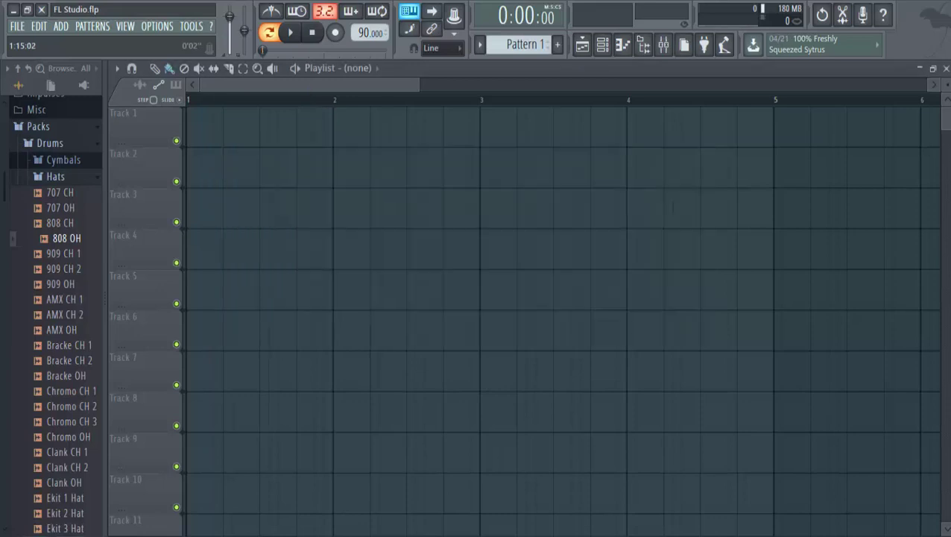
pyautogui.click(539, 44)
pyautogui.moveTo(189, 125); pyautogui.dragTo(903, 50)
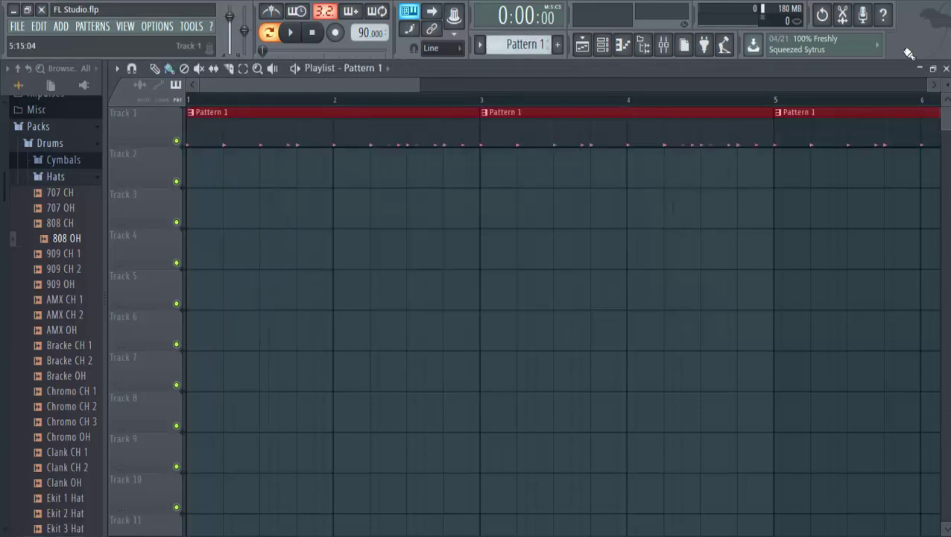
pyautogui.moveTo(369, 85); pyautogui.dragTo(795, 85)
pyautogui.moveTo(444, 118); pyautogui.dragTo(556, 120)
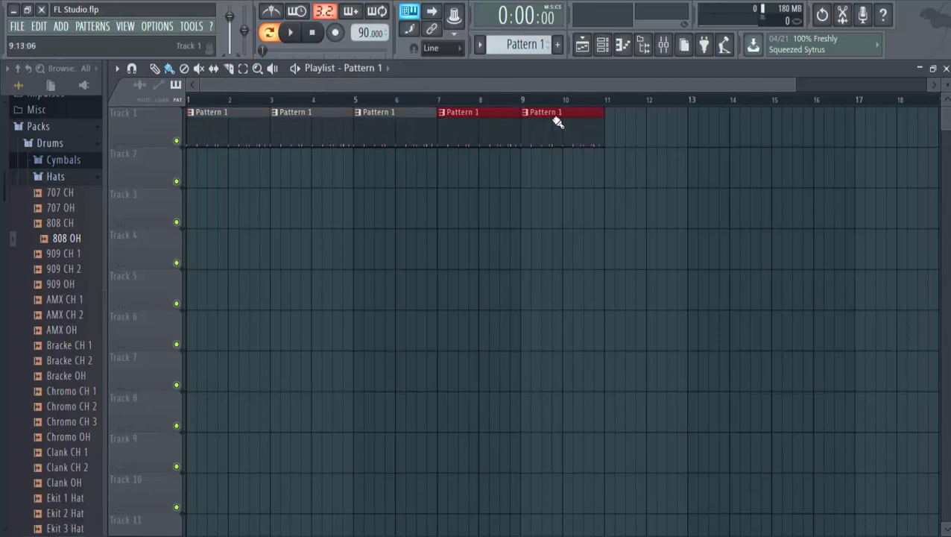
# Step: Play the arrangement from bar 1 in song mode, stop it and reopen the channel rack
pyautogui.click(194, 97)
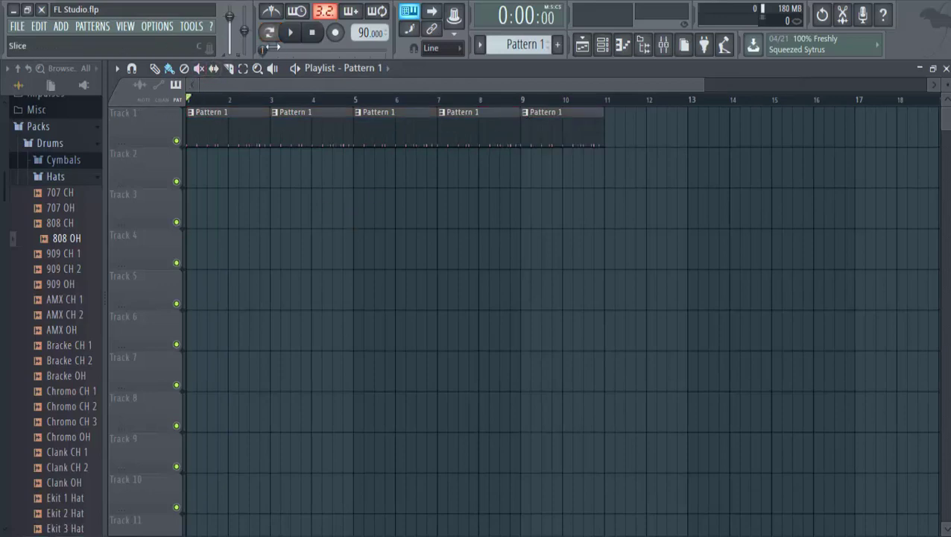
pyautogui.click(290, 33)
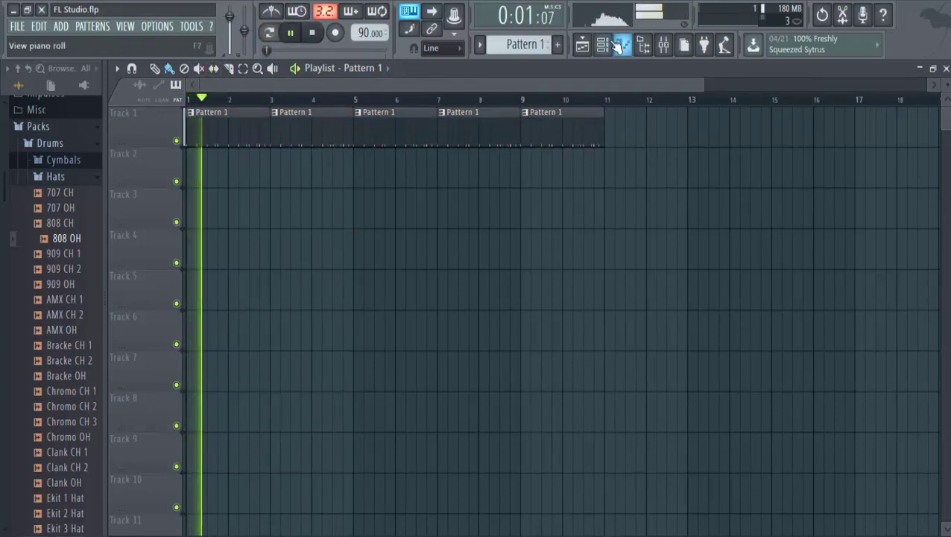
pyautogui.click(622, 44)
pyautogui.click(312, 33)
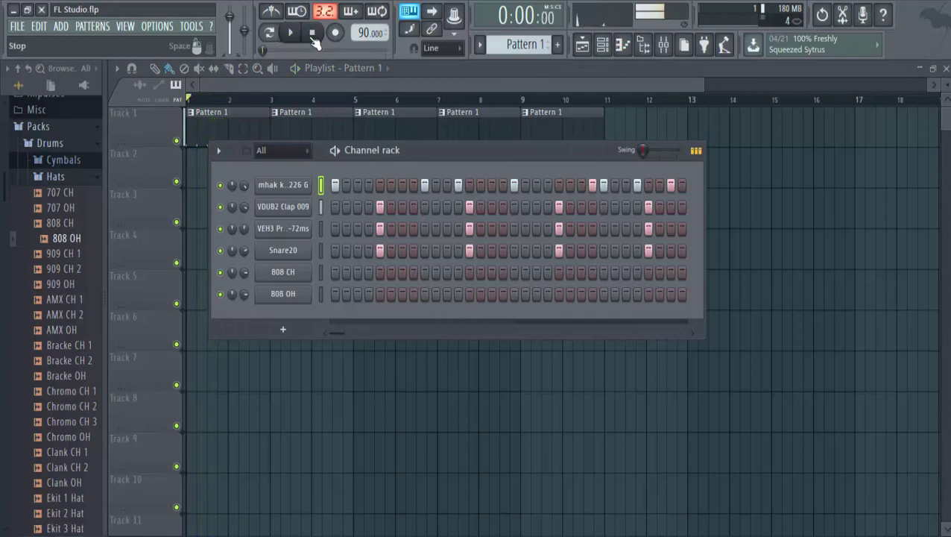
# Step: Audition the 808 CH and 808 OH samples, and fill the 808 CH channel on every second step
pyautogui.click(304, 282)
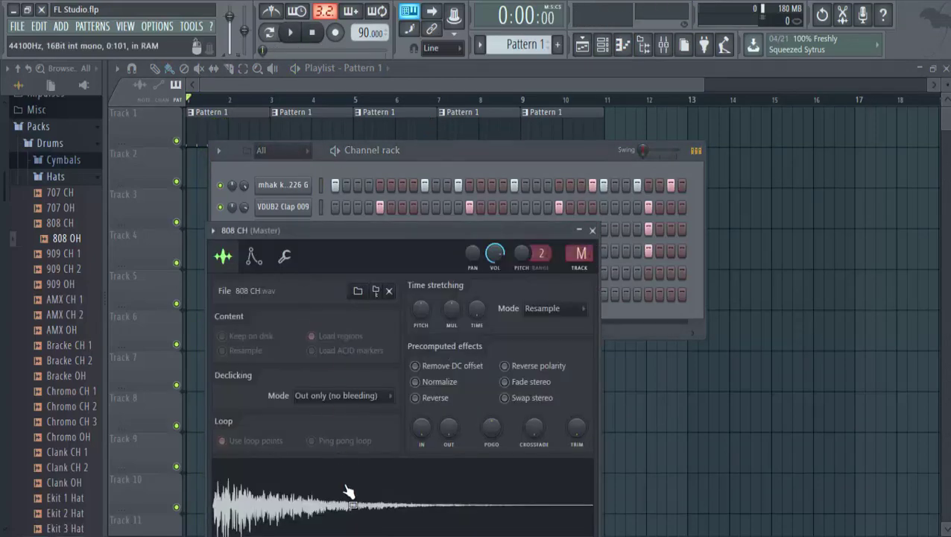
pyautogui.click(593, 231)
pyautogui.click(269, 296)
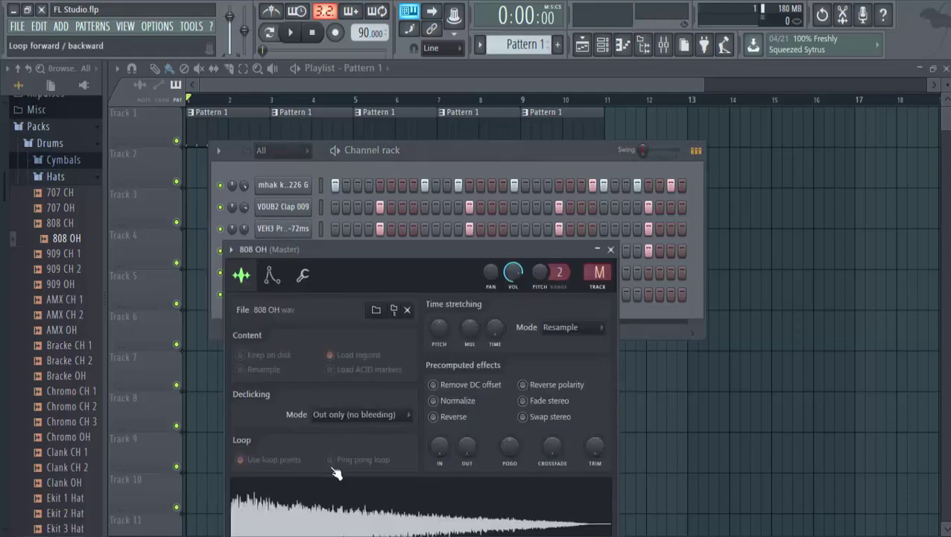
pyautogui.click(611, 249)
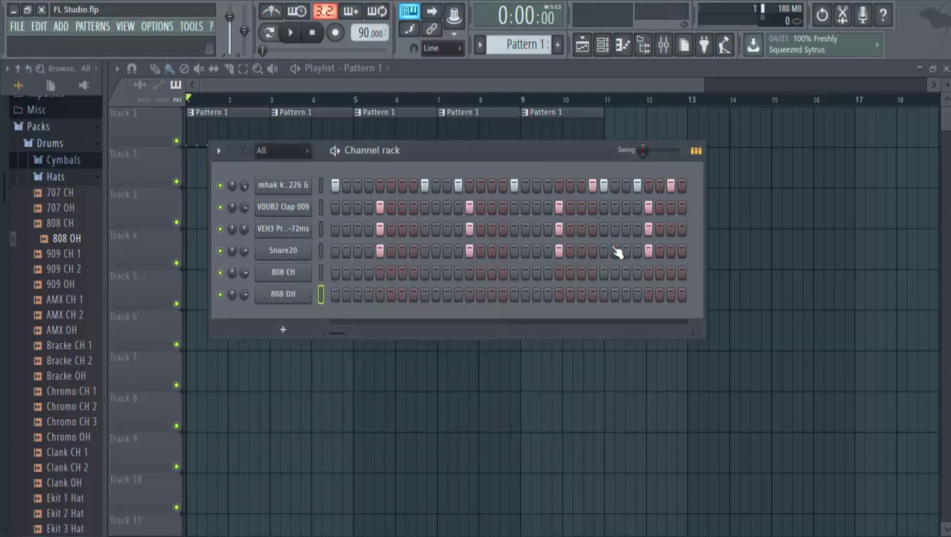
pyautogui.rightClick(304, 273)
pyautogui.click(456, 319)
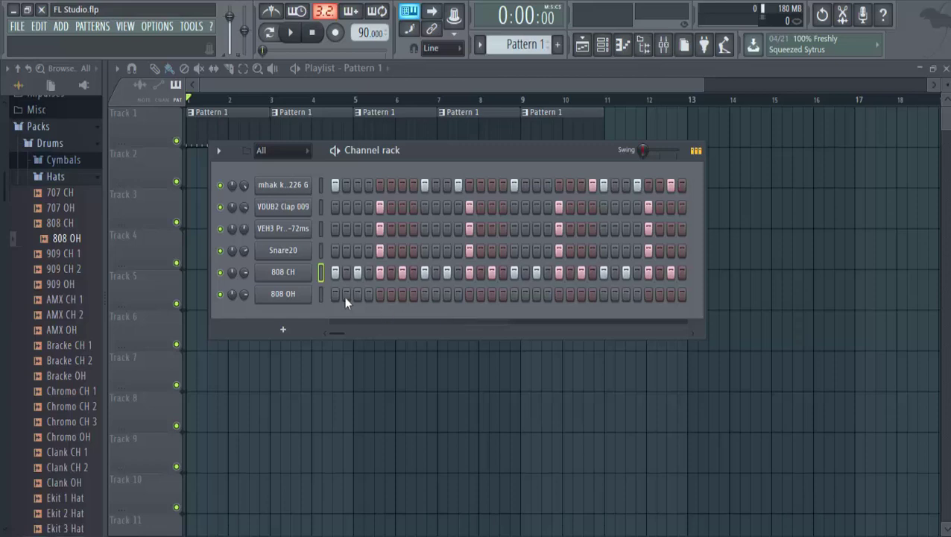
# Step: Set the 808 OH sample's fade-out to 26% in its channel settings and close them
pyautogui.click(297, 292)
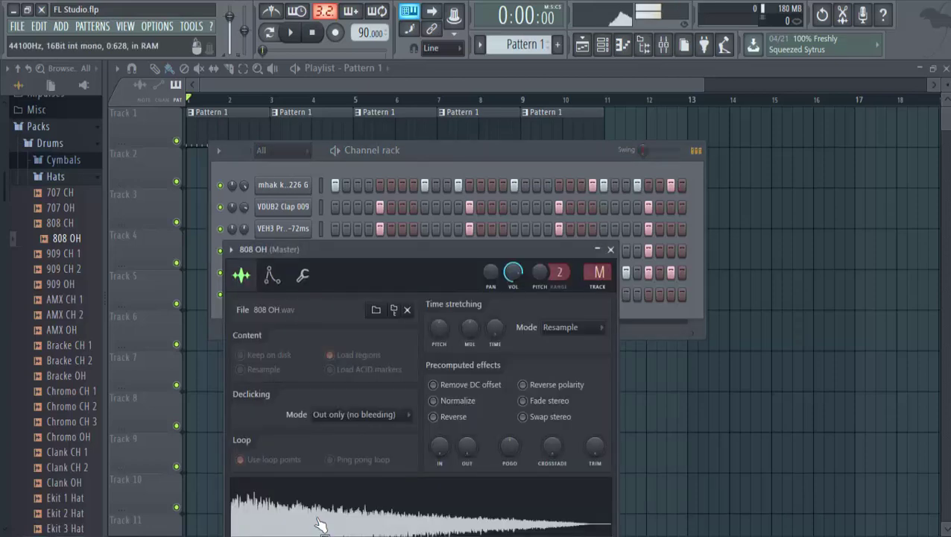
pyautogui.moveTo(412, 254); pyautogui.dragTo(425, 168)
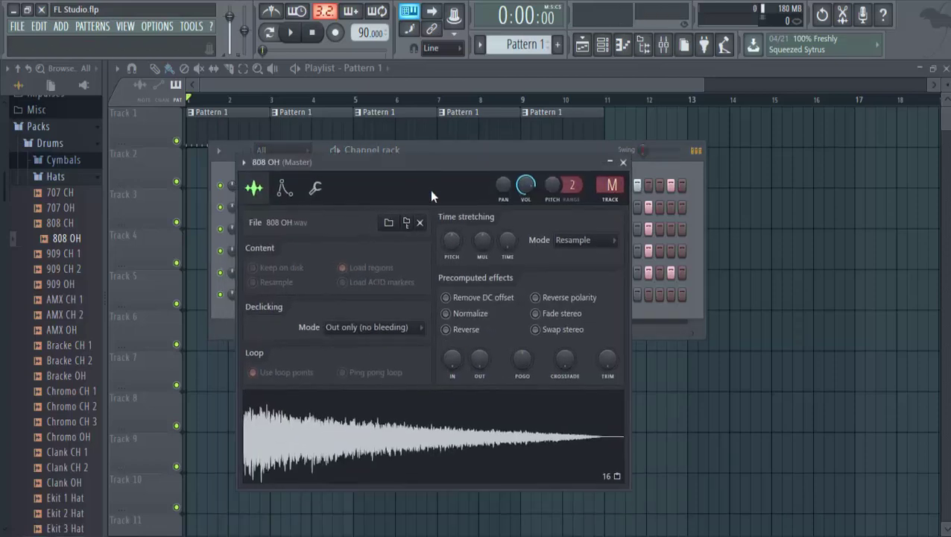
pyautogui.moveTo(480, 359); pyautogui.dragTo(479, 344)
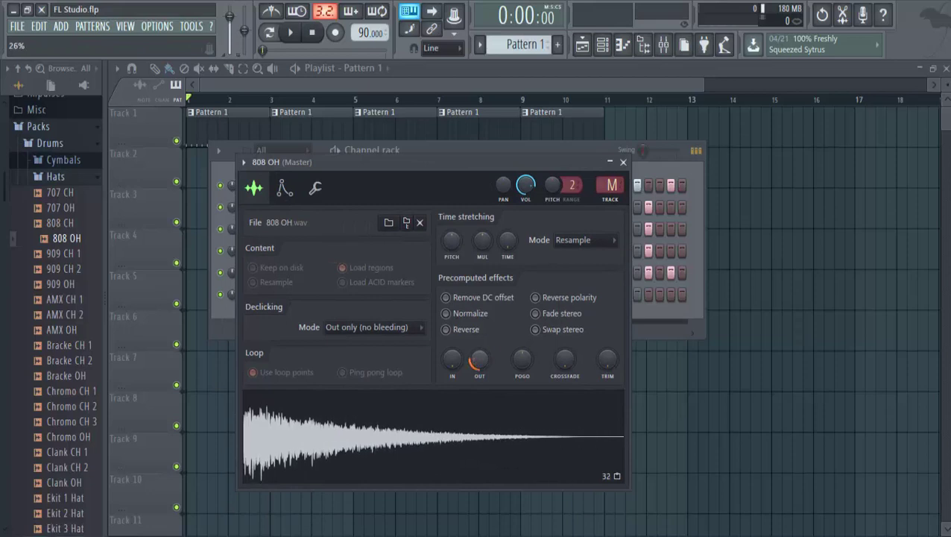
pyautogui.click(492, 414)
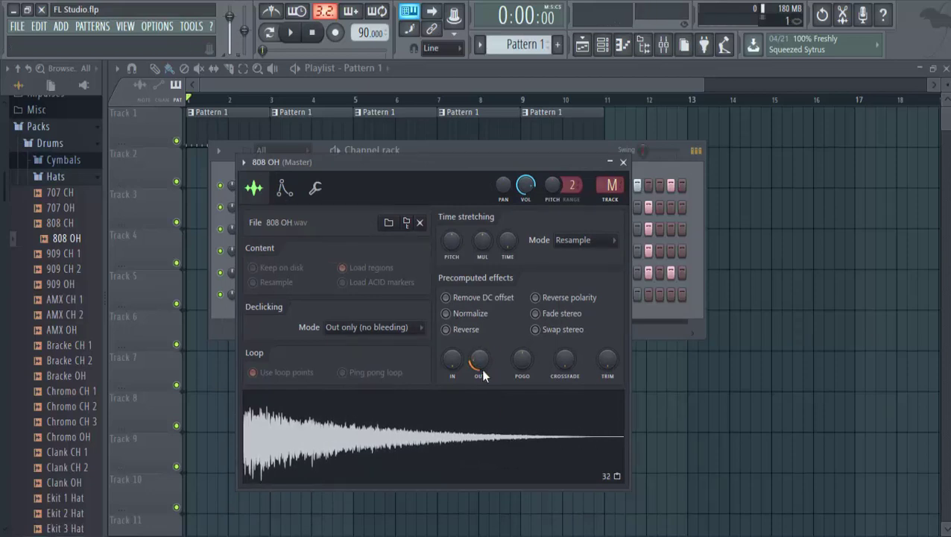
pyautogui.click(625, 162)
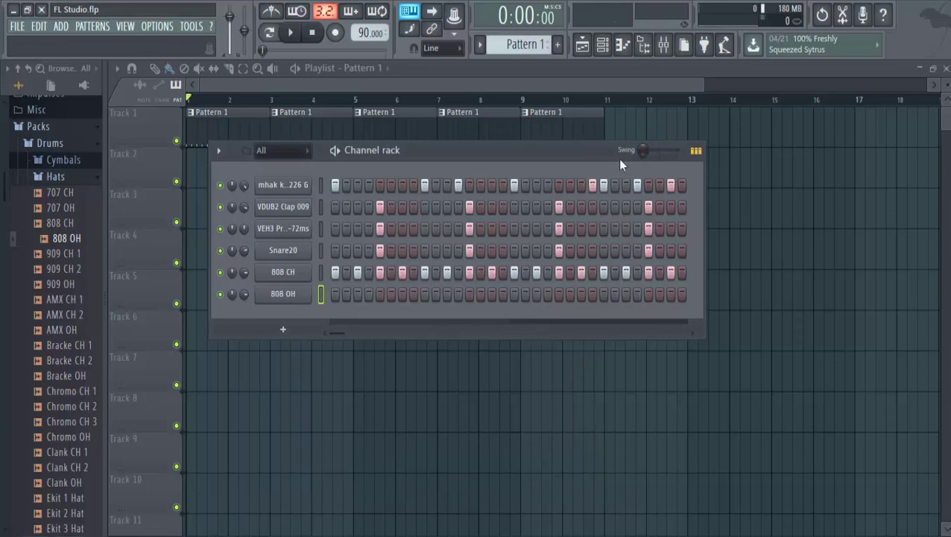
# Step: Add 808 CH hits on steps 14, 16, 30 and 32, with pattern playback before and after
pyautogui.click(343, 153)
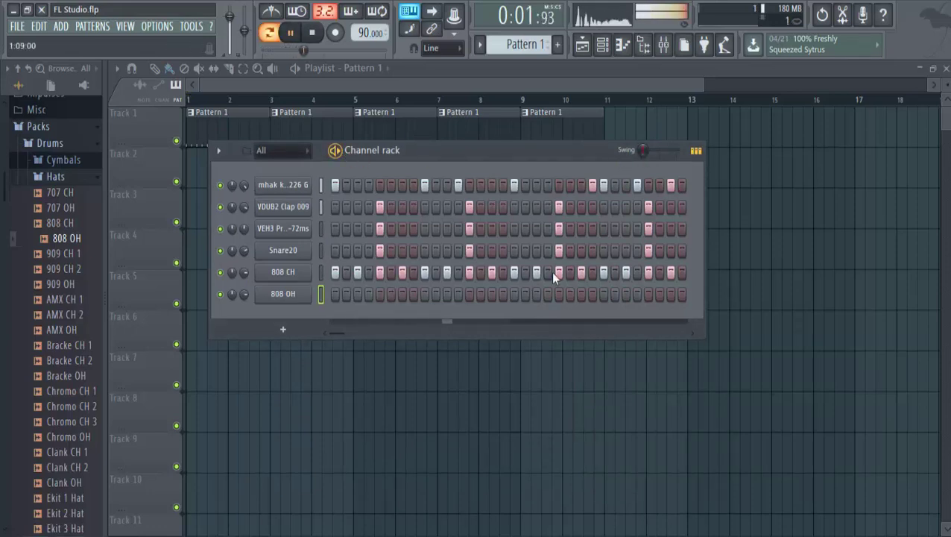
pyautogui.press('space')
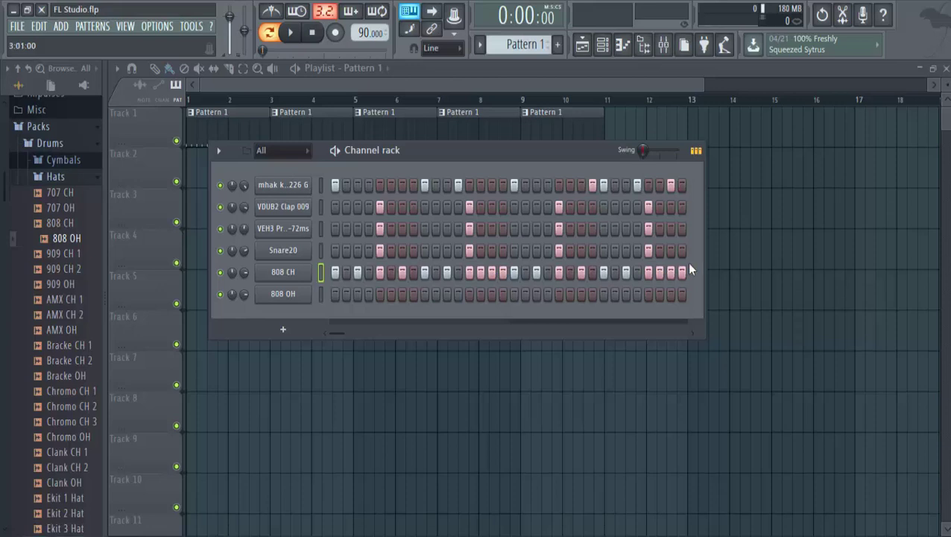
pyautogui.click(334, 150)
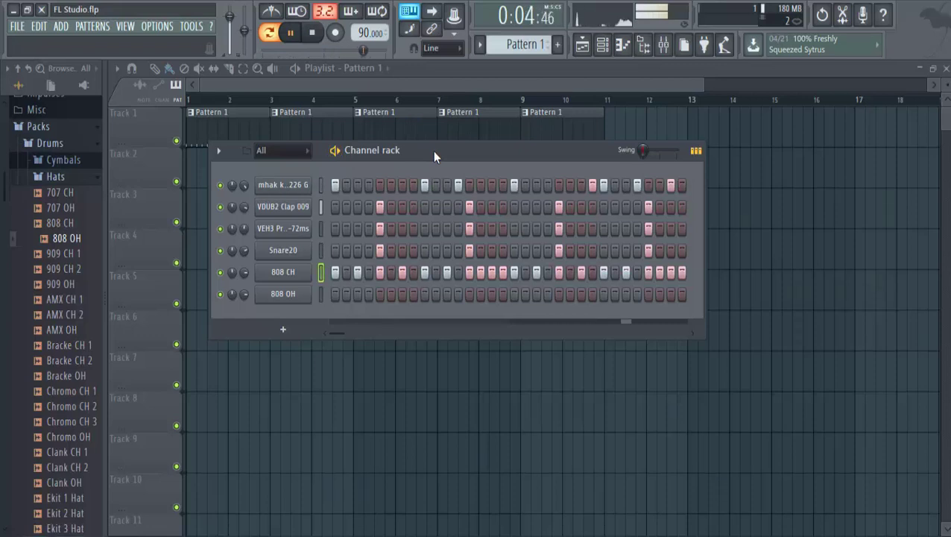
pyautogui.press('space')
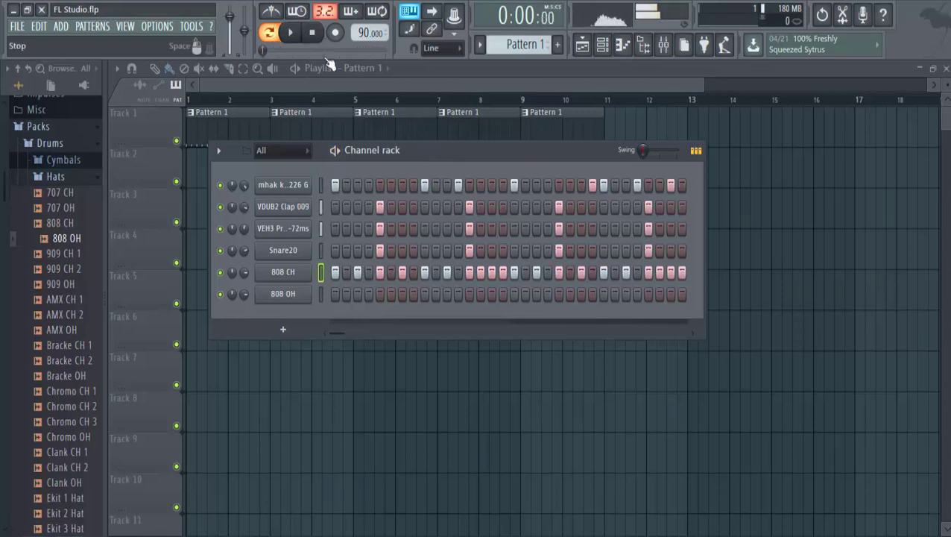
# Step: Try a single 808 OH hit on steps 10, 12 and 14 in turn, playing the pattern for each placement
pyautogui.click(297, 300)
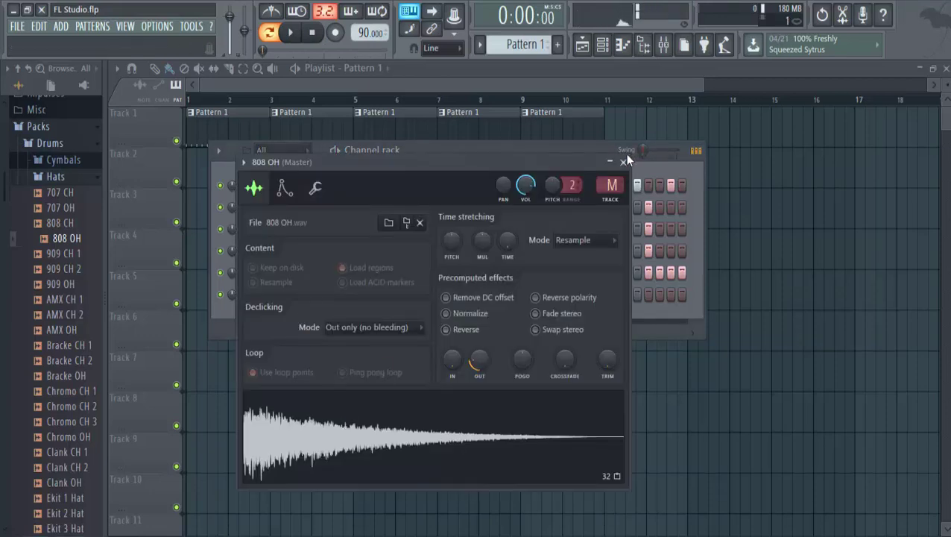
pyautogui.click(623, 161)
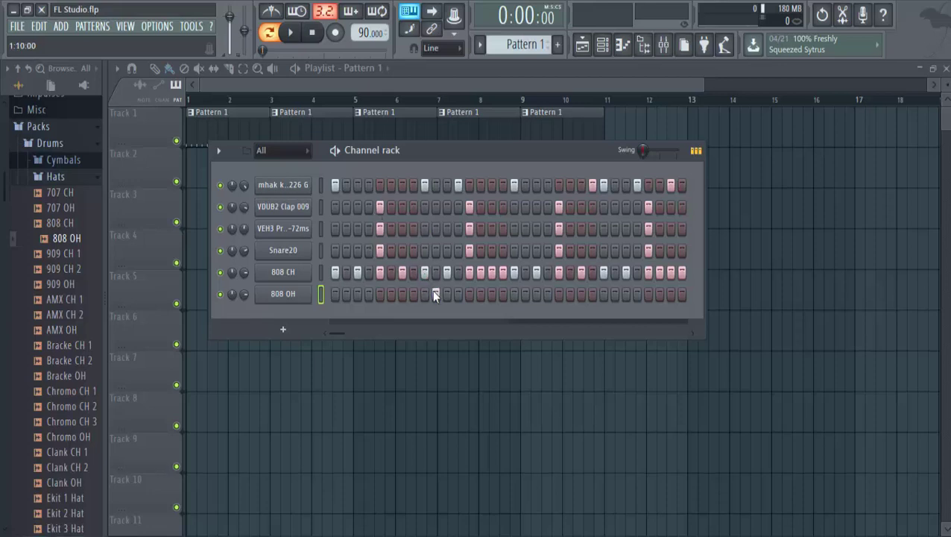
pyautogui.click(336, 151)
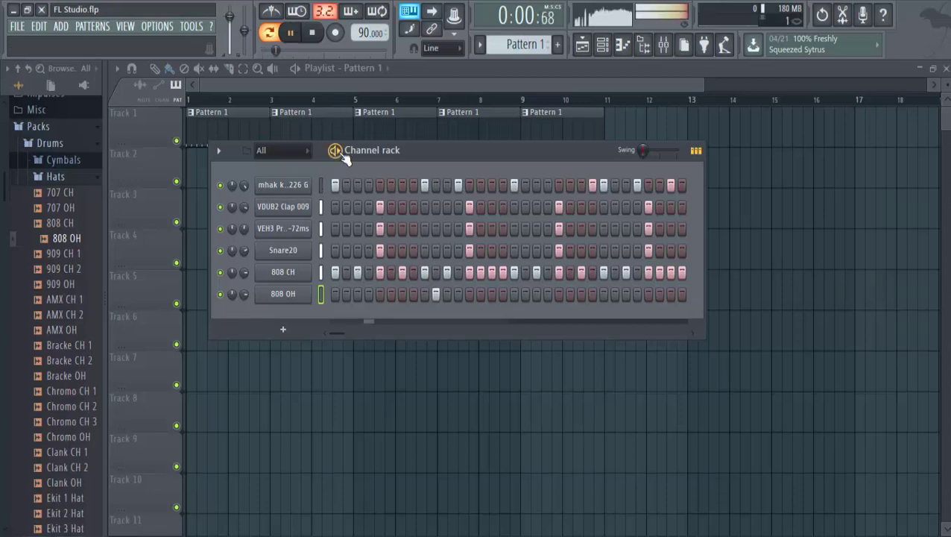
pyautogui.click(342, 153)
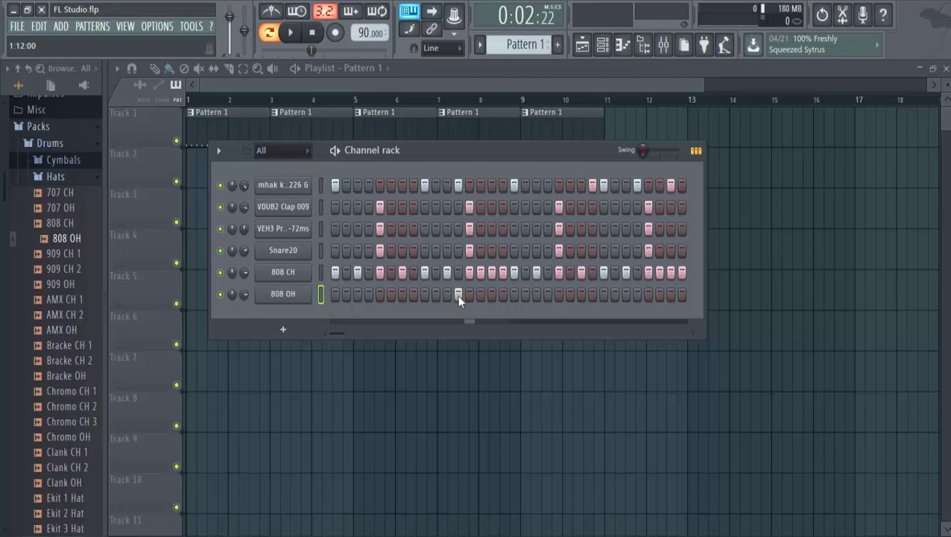
pyautogui.click(335, 151)
pyautogui.click(336, 152)
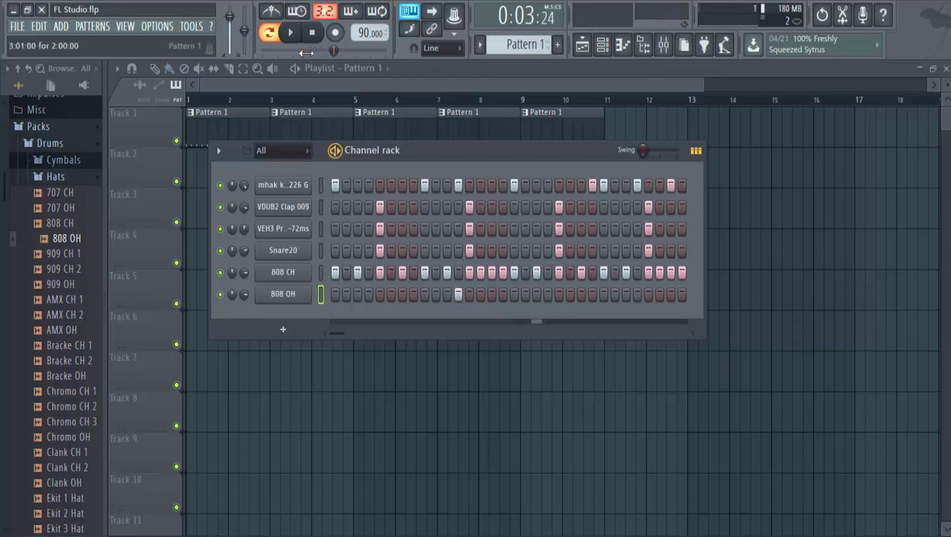
pyautogui.click(311, 32)
pyautogui.click(290, 32)
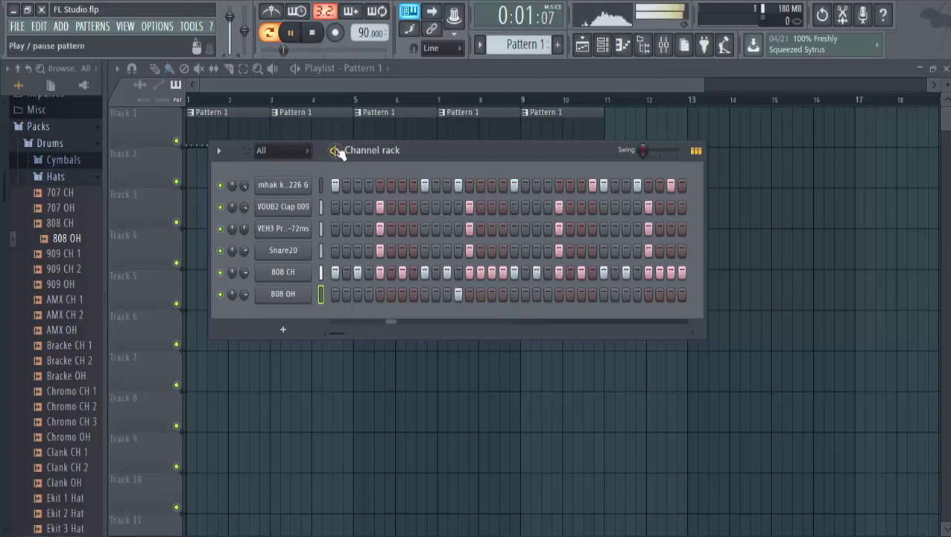
pyautogui.click(336, 151)
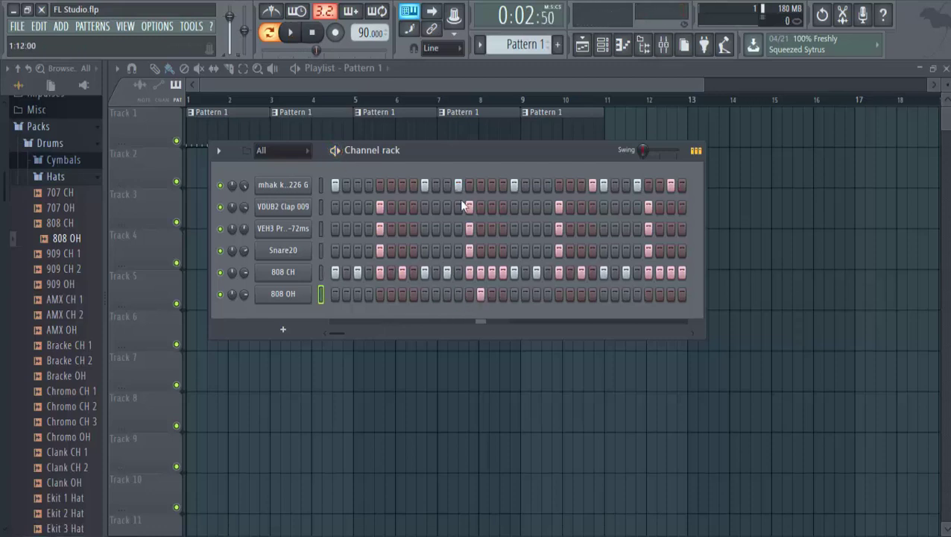
pyautogui.click(311, 32)
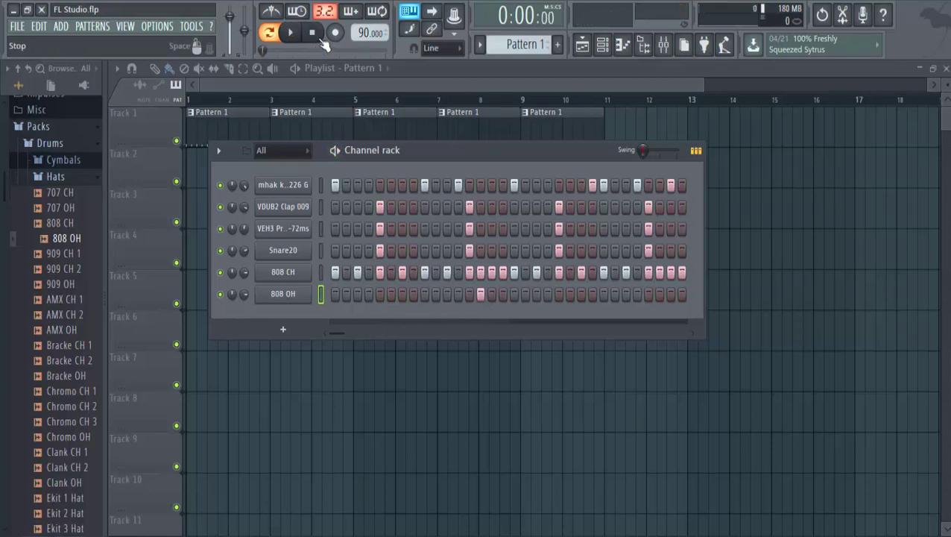
pyautogui.click(292, 33)
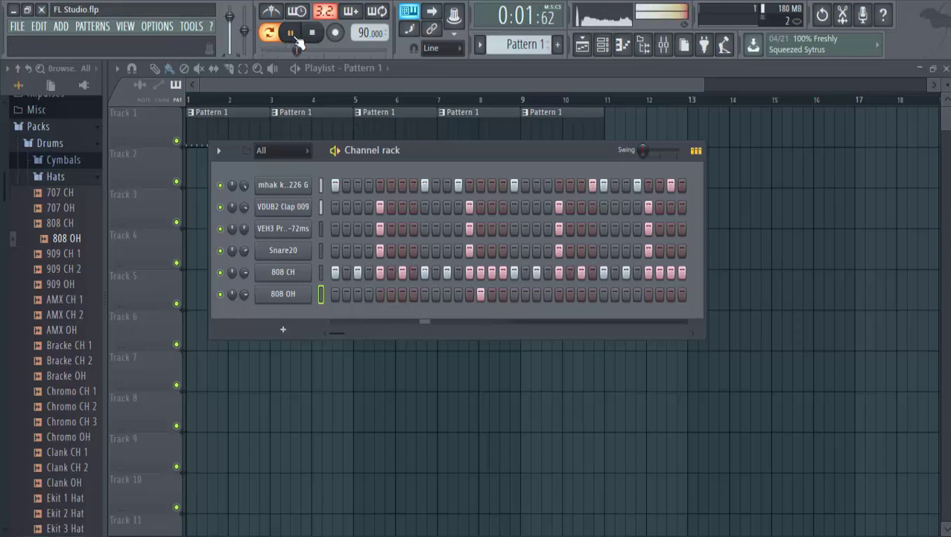
pyautogui.click(312, 32)
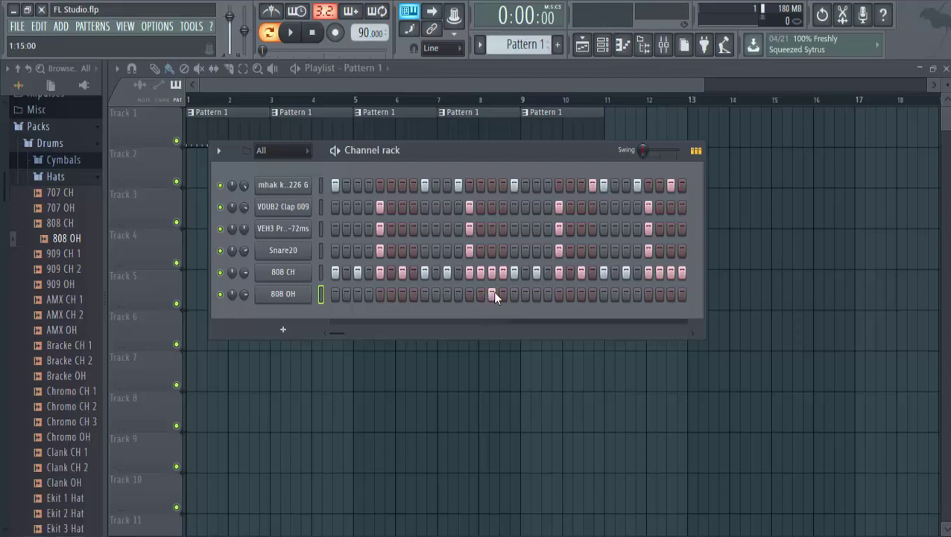
# Step: Place 808 OH hits on steps 15 and 31, remove the kick on step 31, and replay the pattern
pyautogui.click(301, 41)
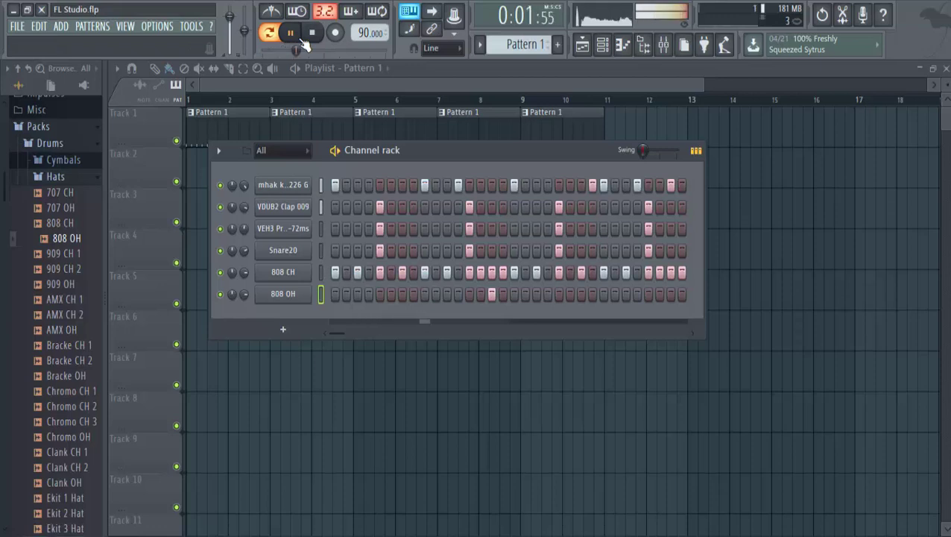
pyautogui.press('space')
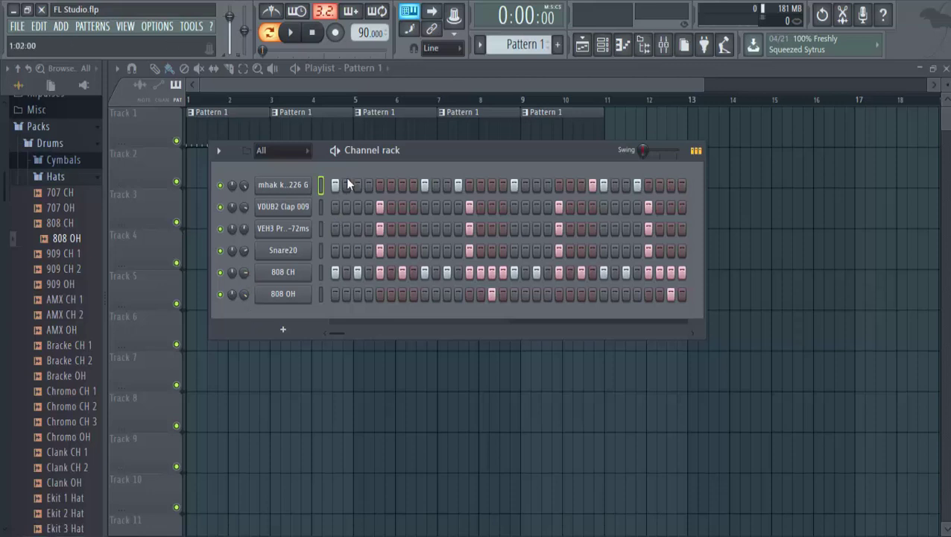
pyautogui.click(336, 151)
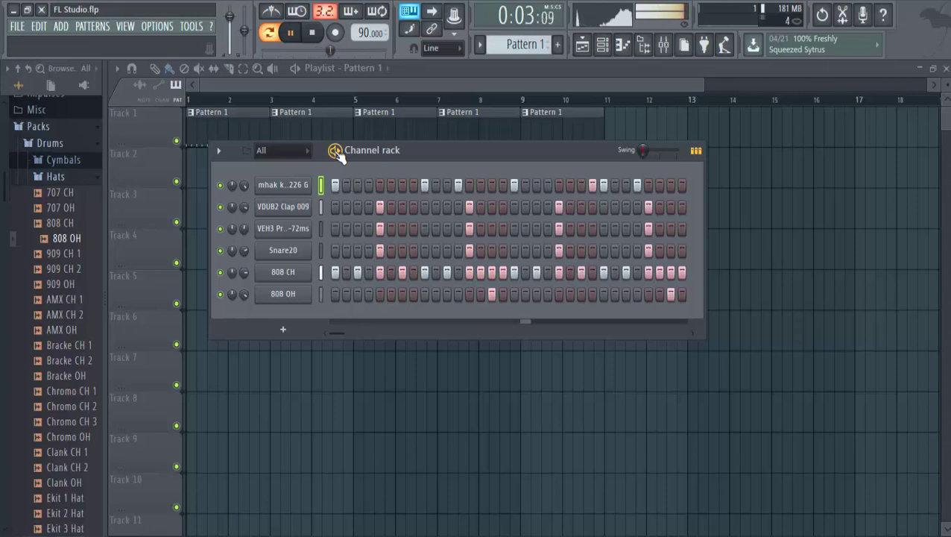
# Step: Remove the 808 CH hits on steps 15 and 31 during playback, and stop the pattern with the channel rack hidden
pyautogui.click(492, 273)
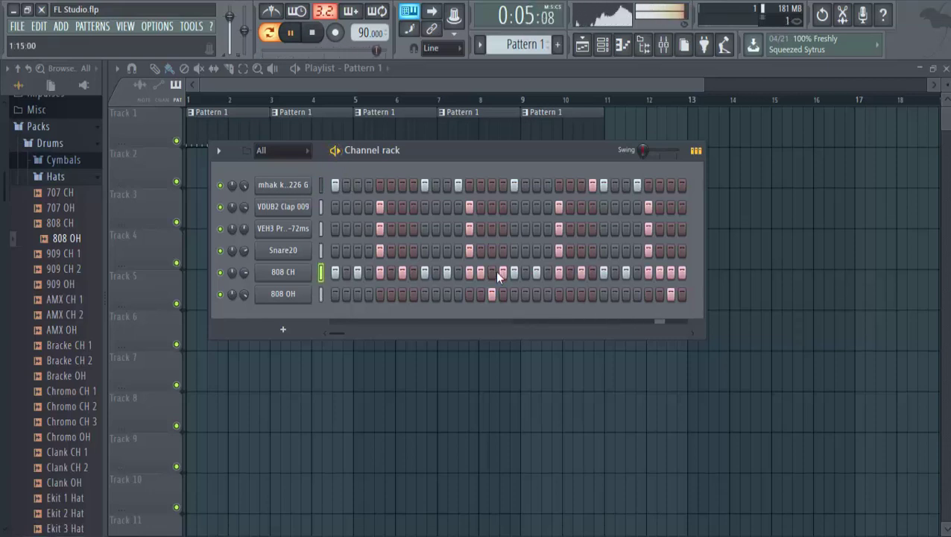
pyautogui.click(668, 274)
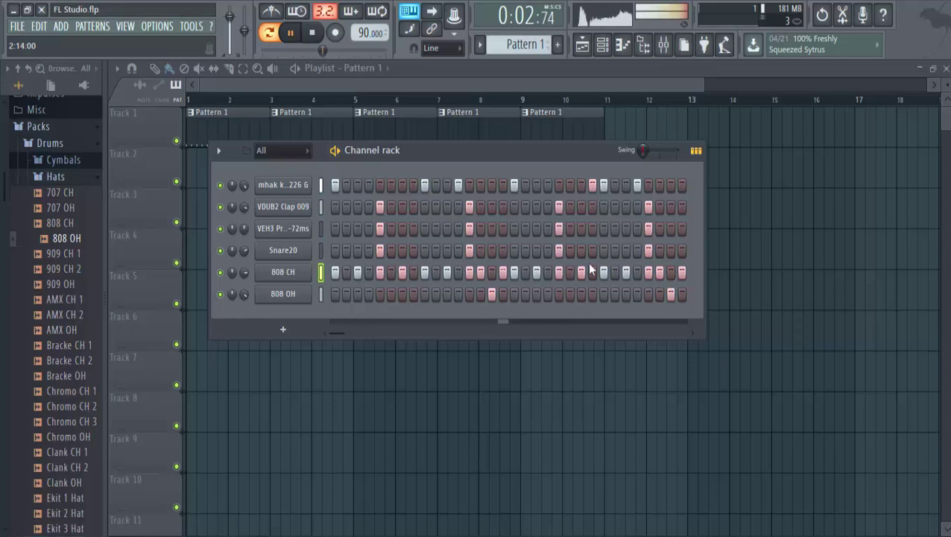
pyautogui.click(335, 128)
pyautogui.press('space')
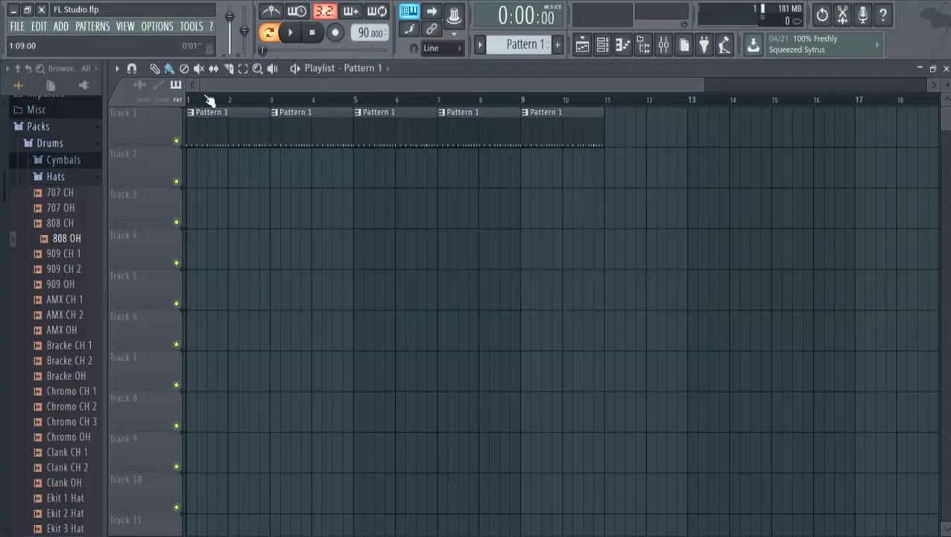
# Step: Play the Track 1 arrangement in song mode, pause it, and collapse the Packs folder in the browser
pyautogui.click(293, 34)
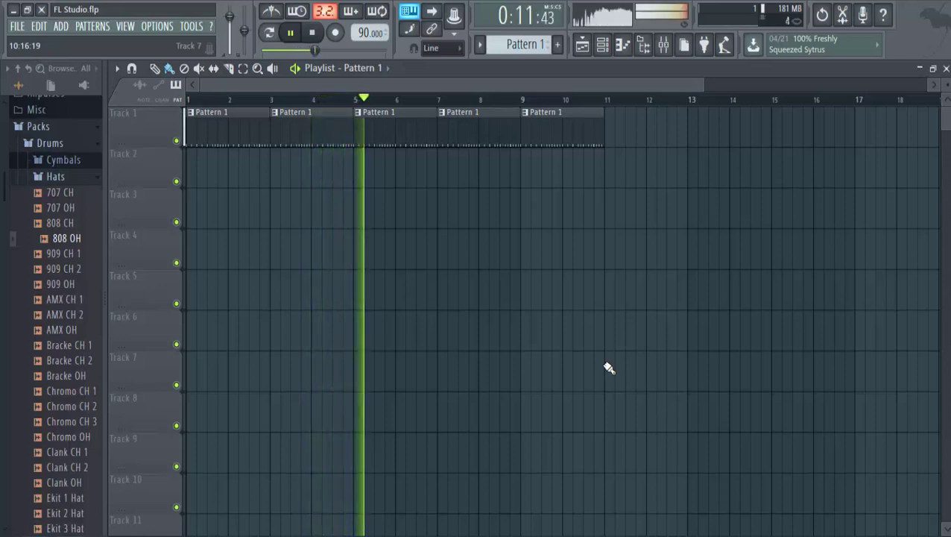
pyautogui.click(291, 33)
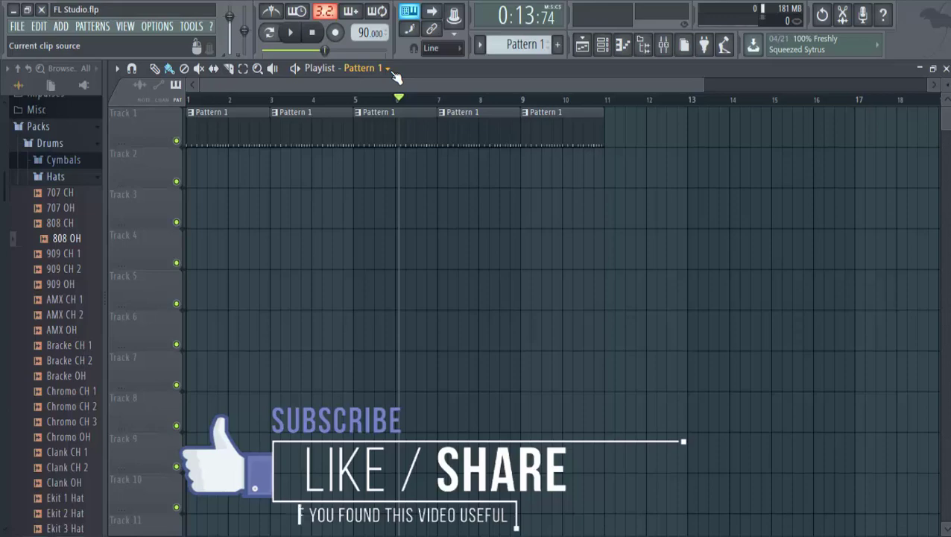
pyautogui.click(44, 128)
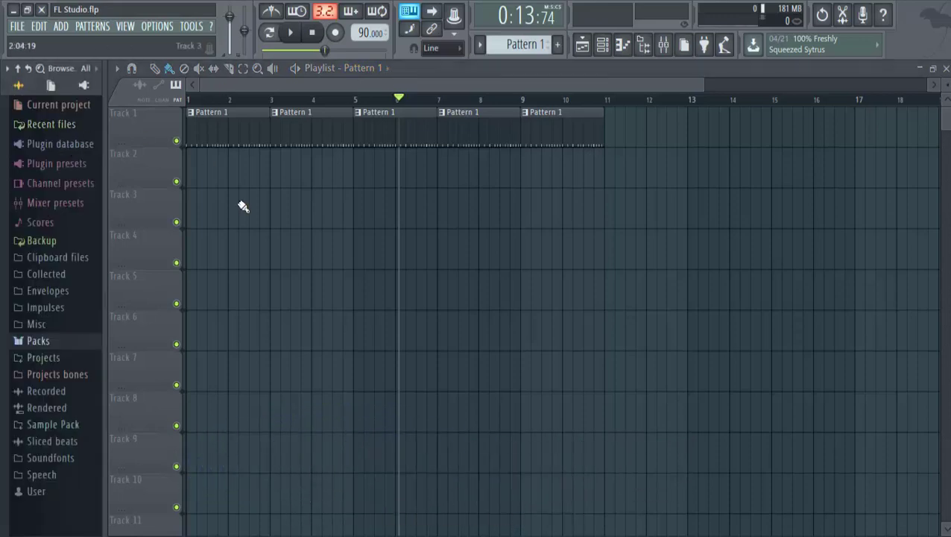